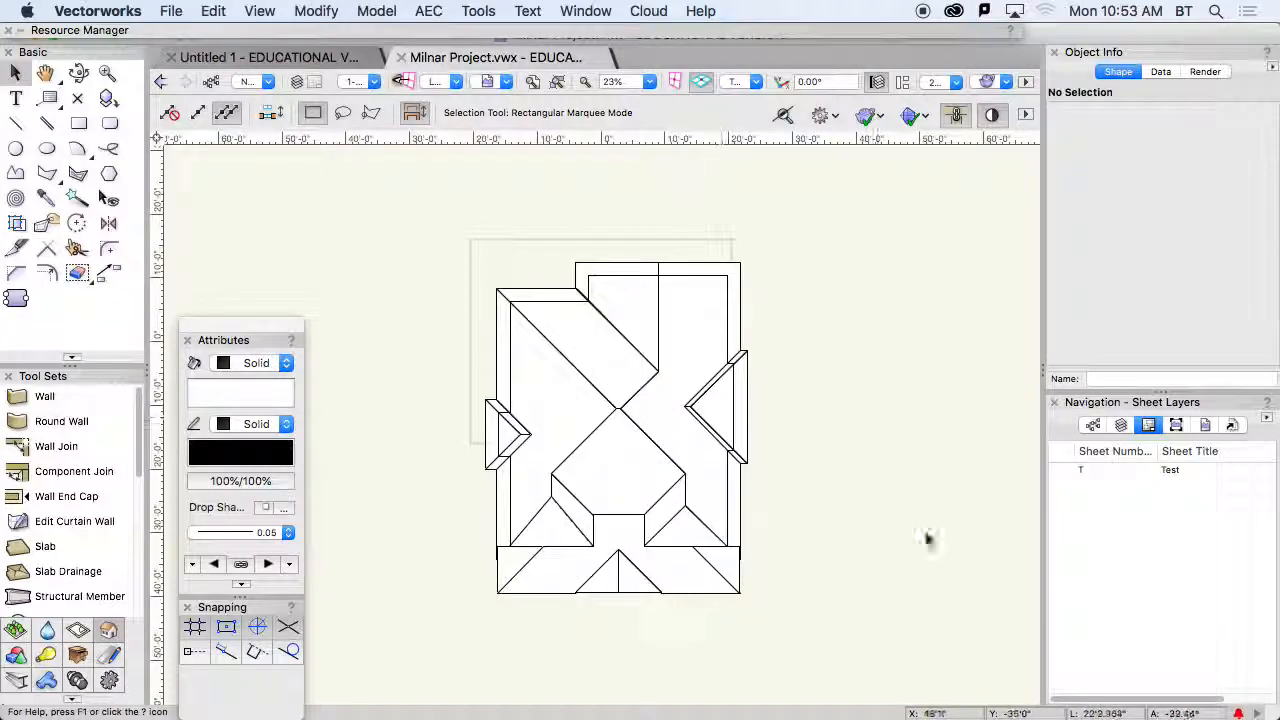
- Create a new sheet layer with sheet number A1 and the title "Cover Sheet"
right_click(1088, 500)
click(1108, 496)
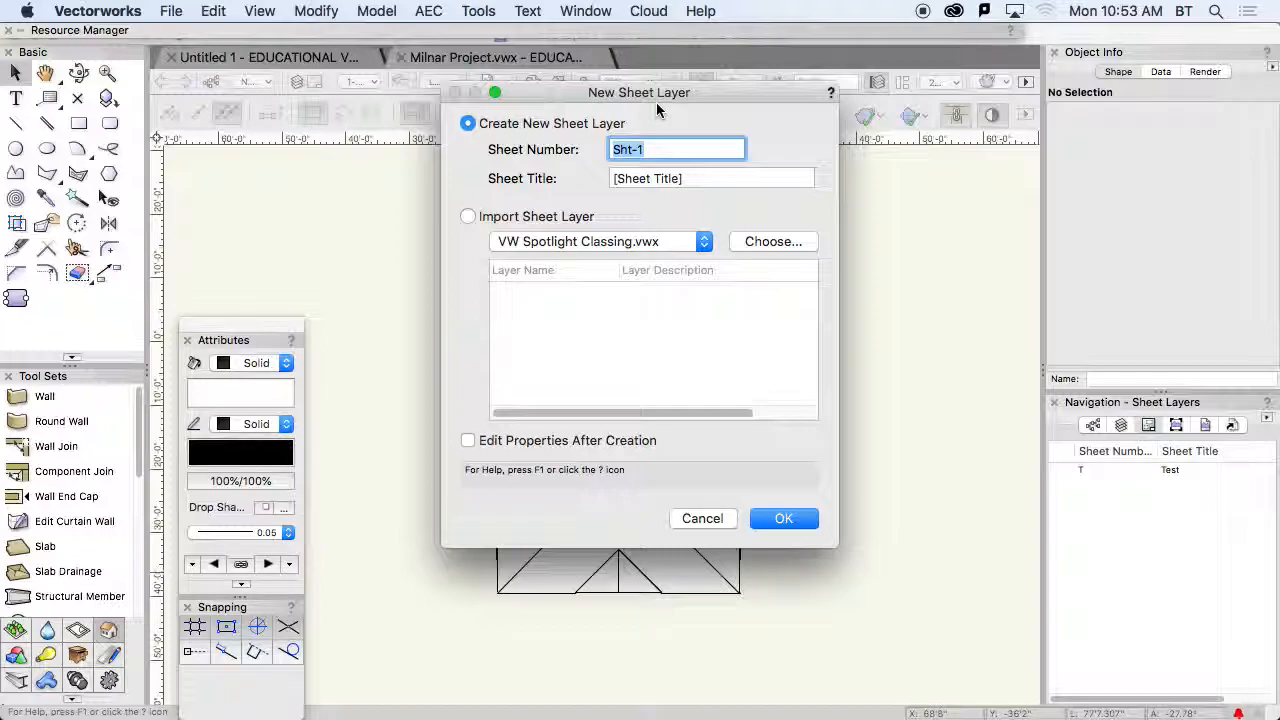
text(A1)
key(Tab)
text(C)
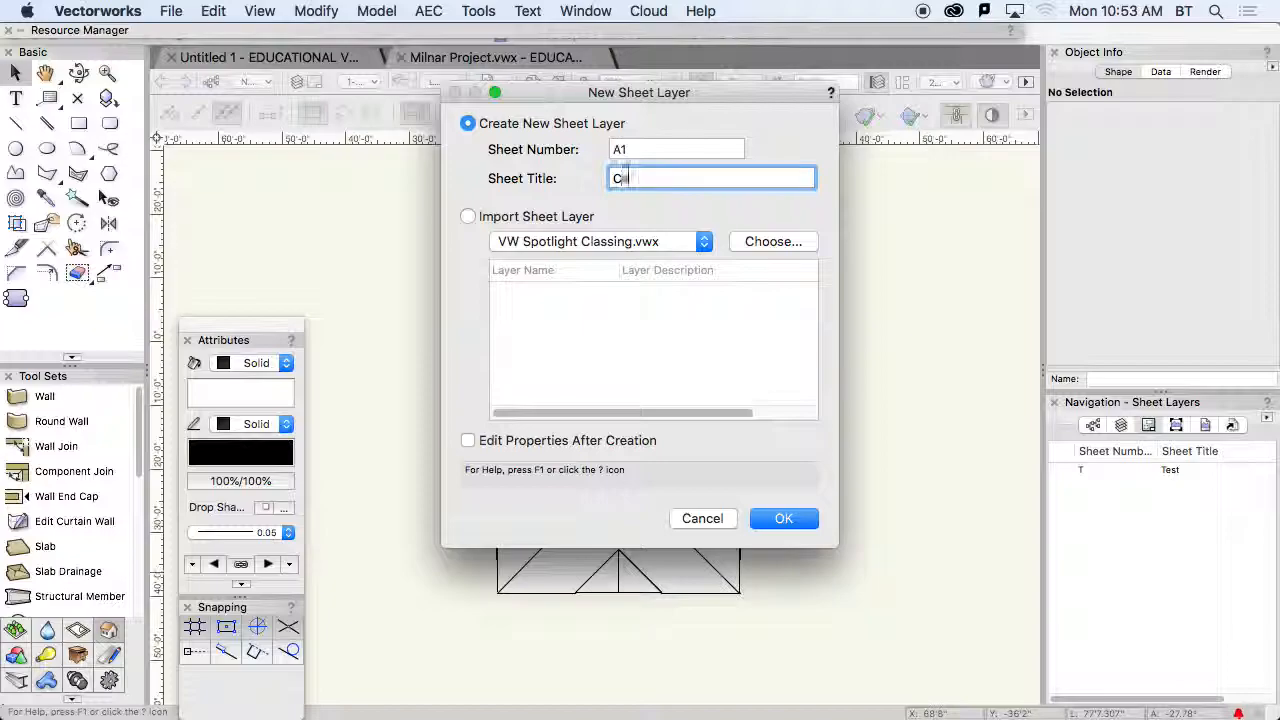
text(over Sheet)
key(Return)
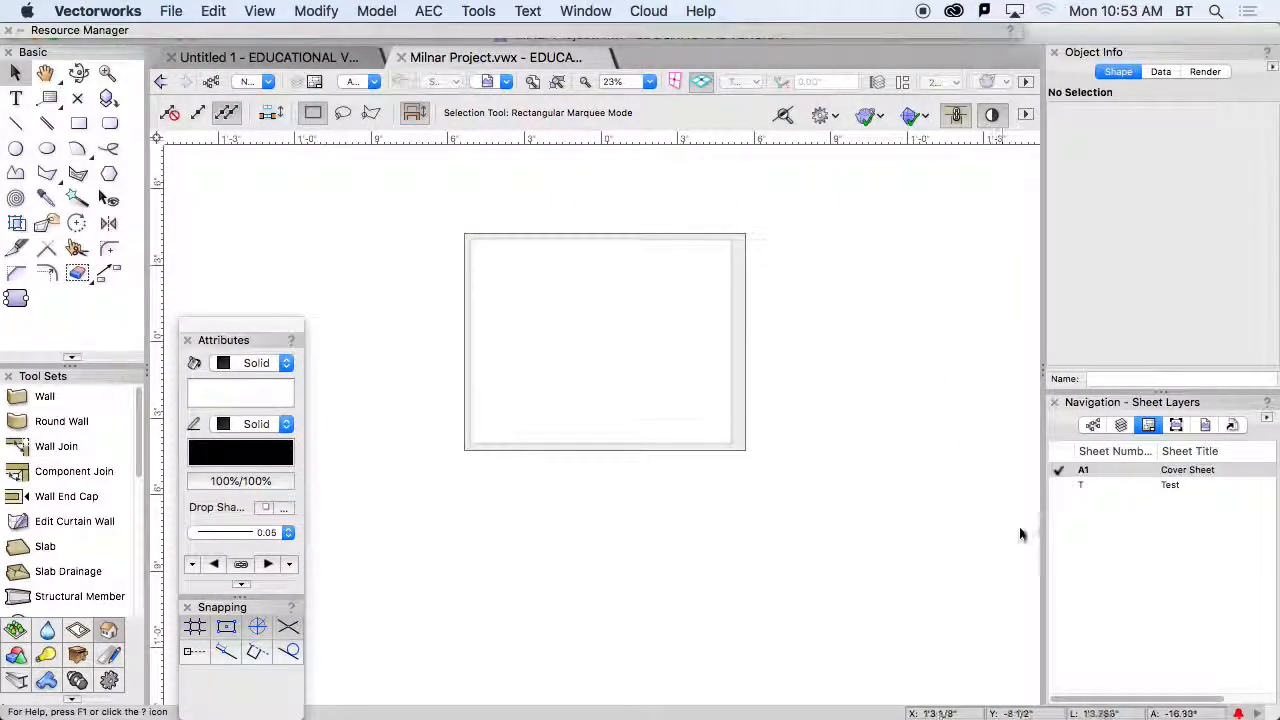
- Open the page setup of the A1 Cover Sheet layer for editing
right_click(1084, 470)
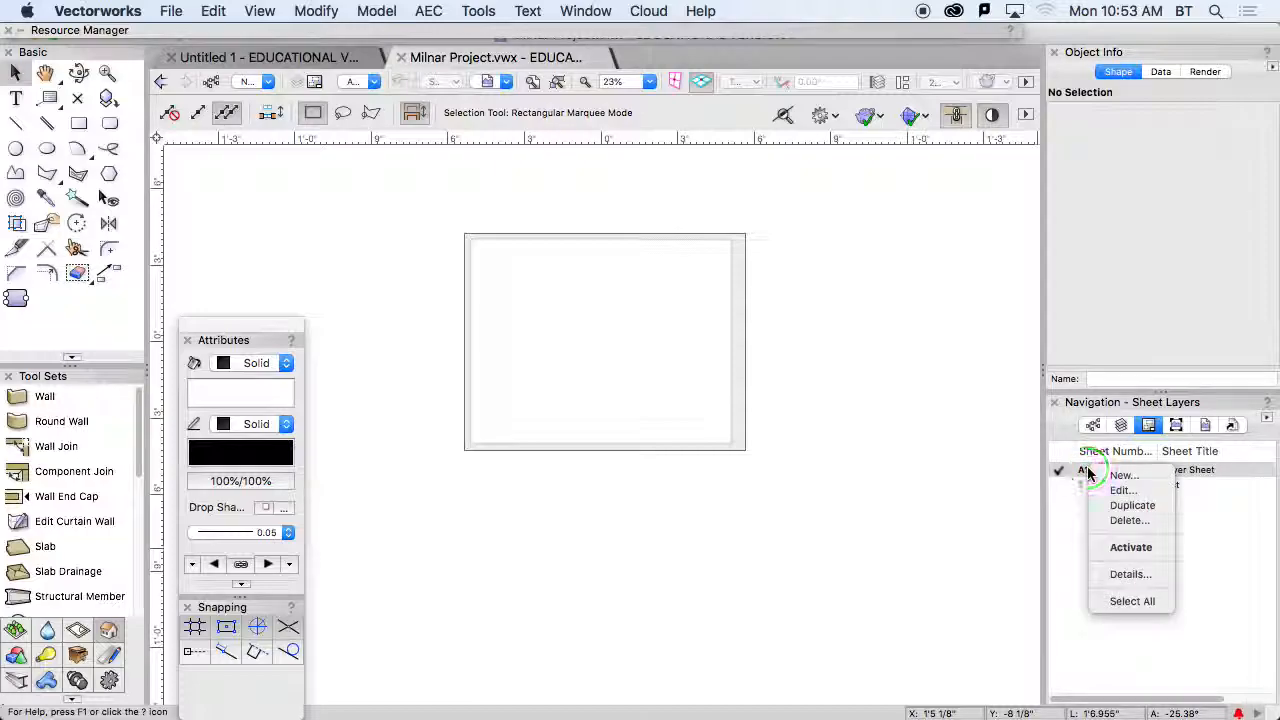
click(1135, 492)
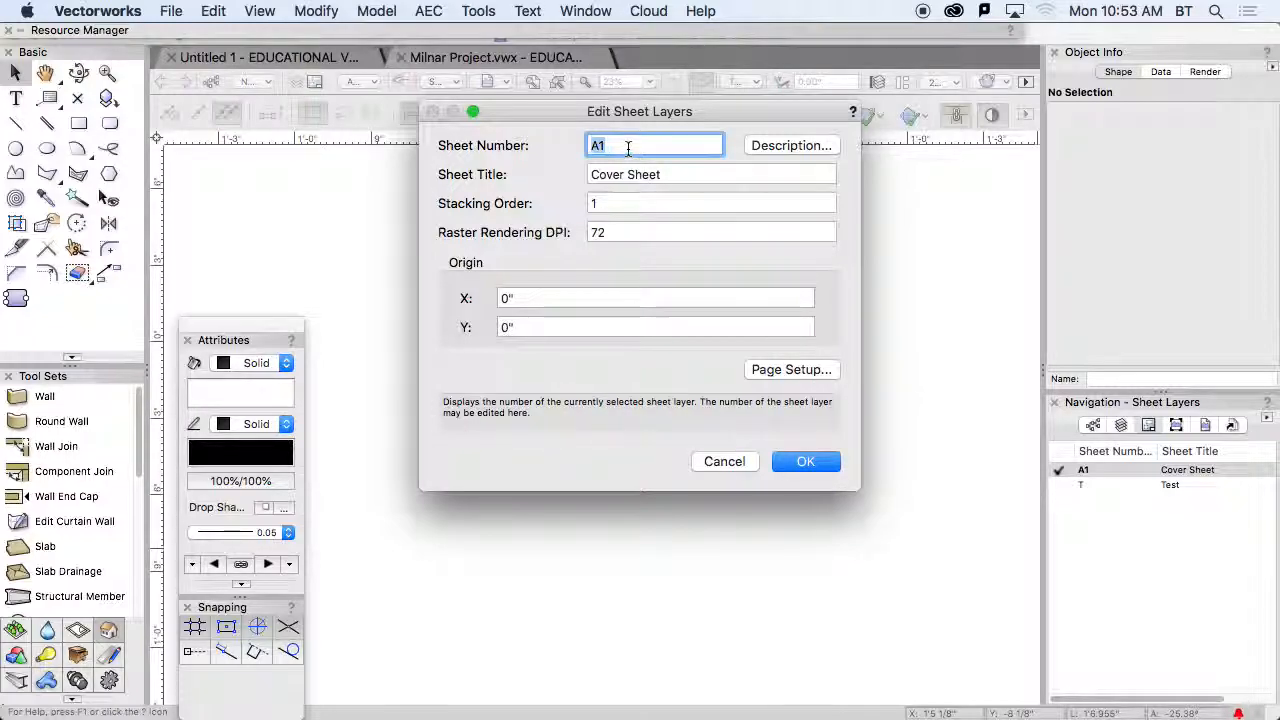
click(790, 370)
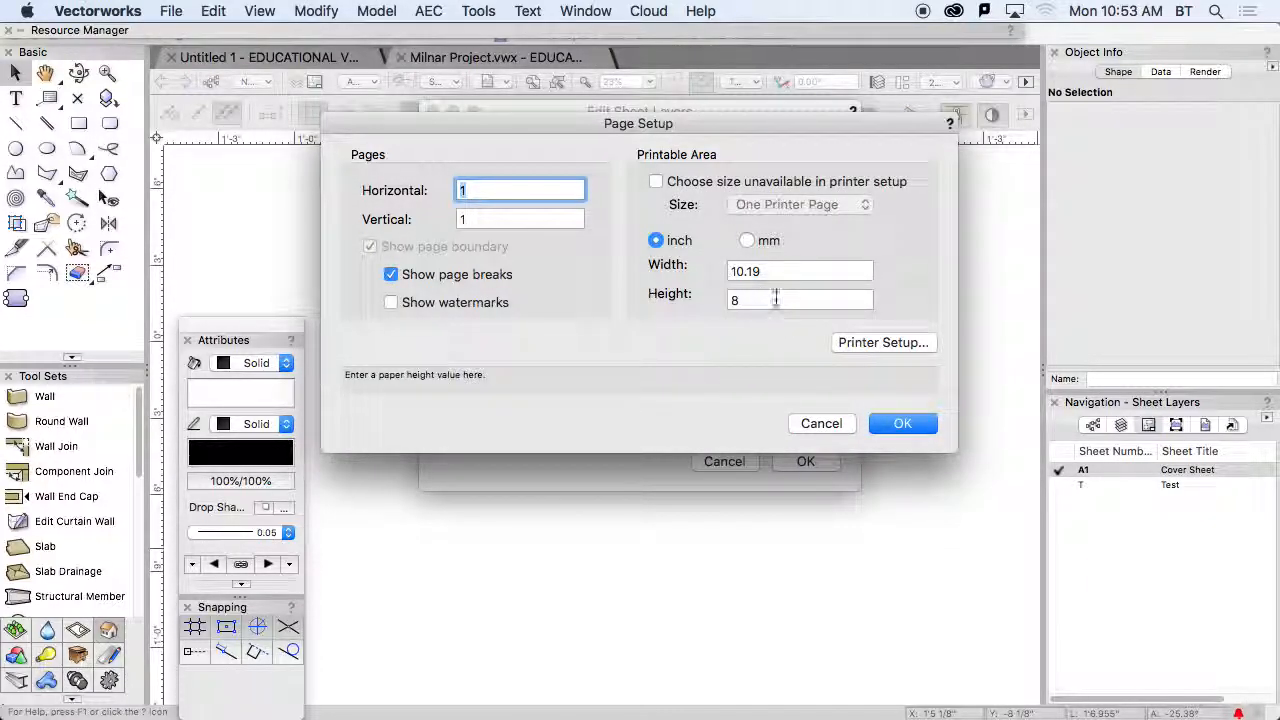
click(852, 342)
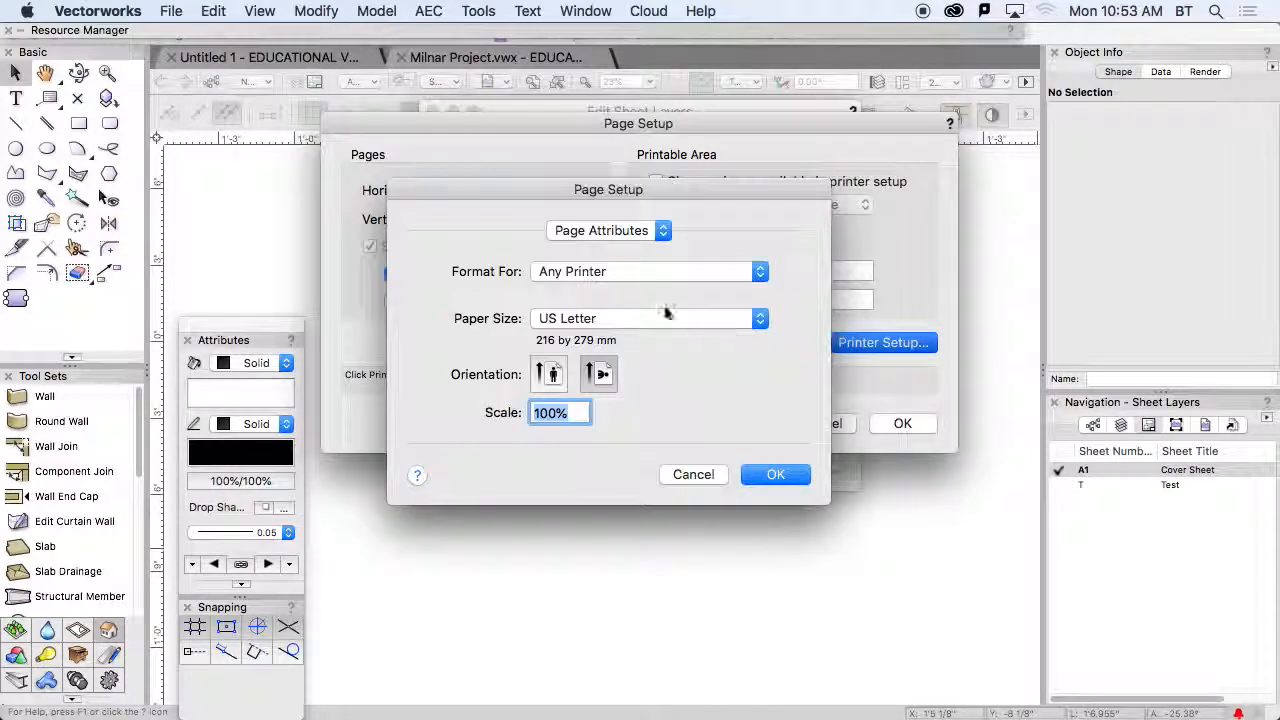
click(623, 317)
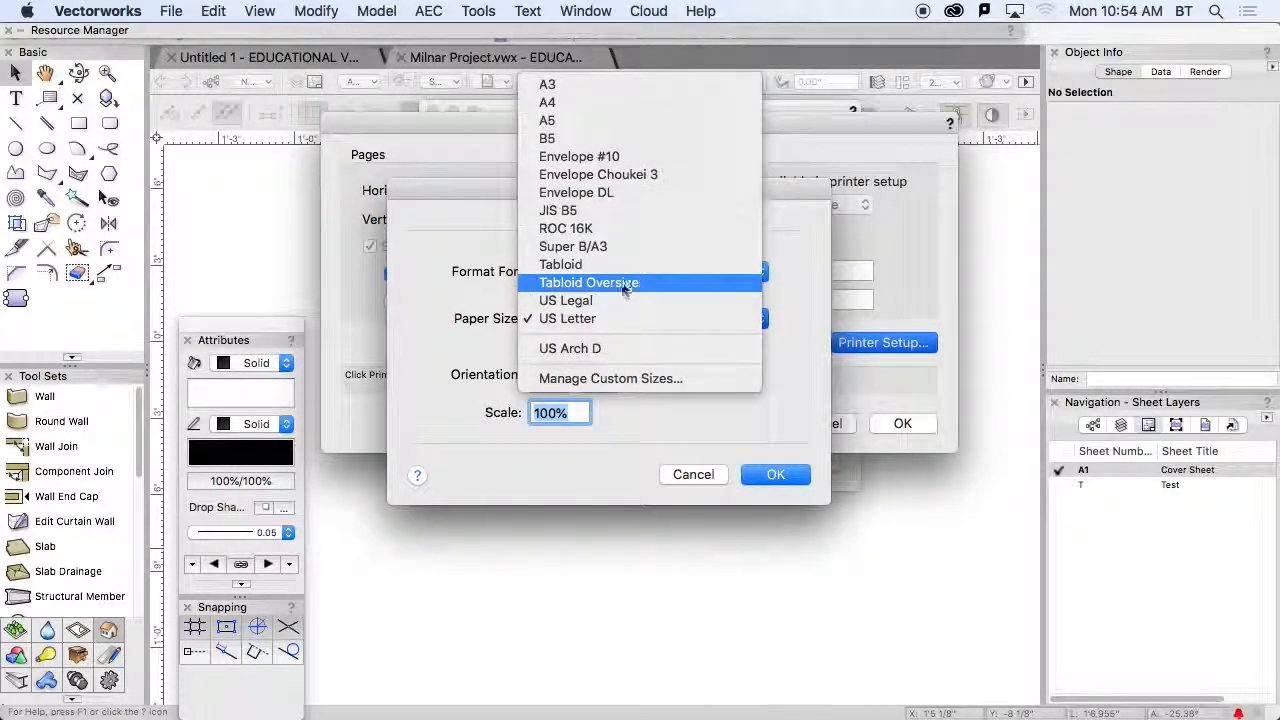
click(614, 266)
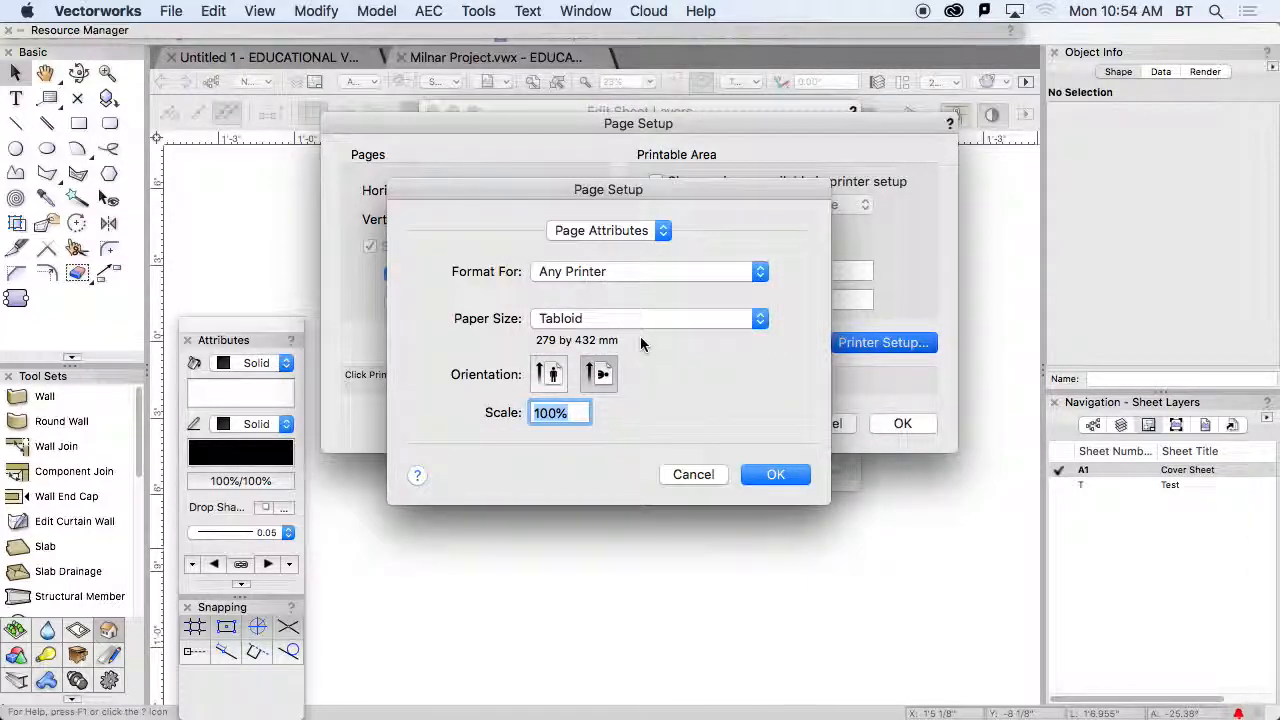
click(700, 316)
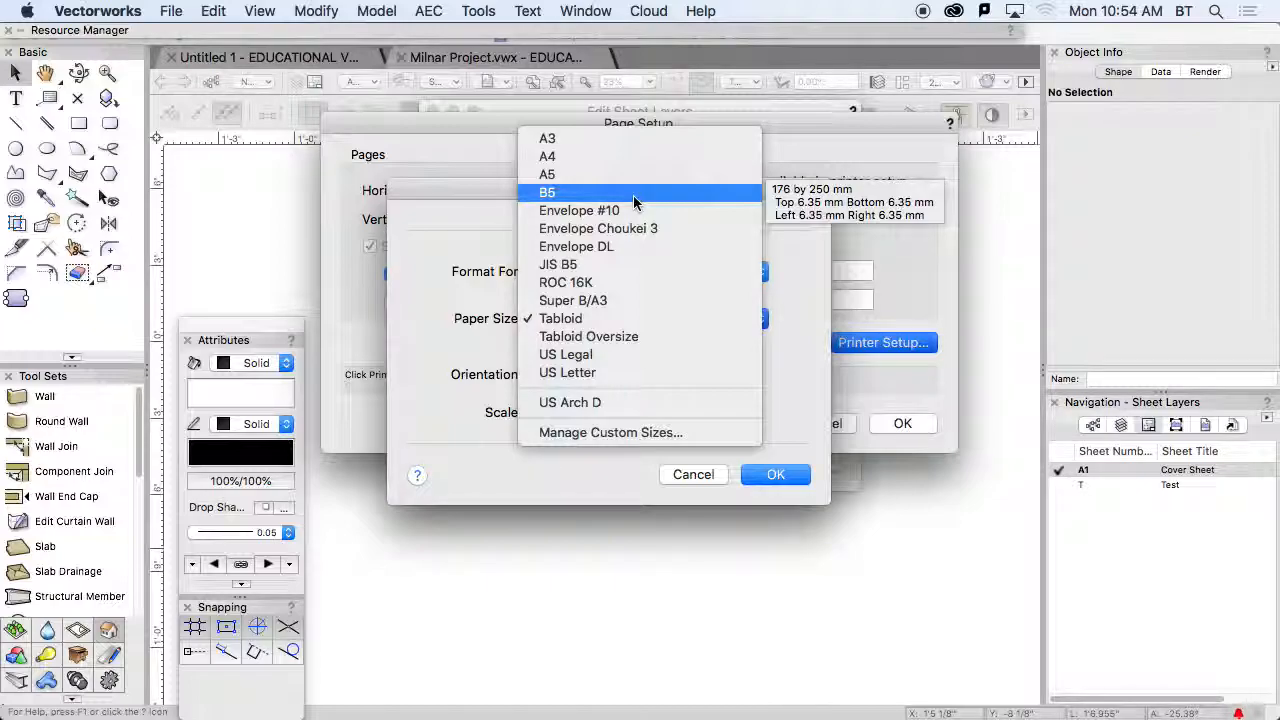
click(678, 433)
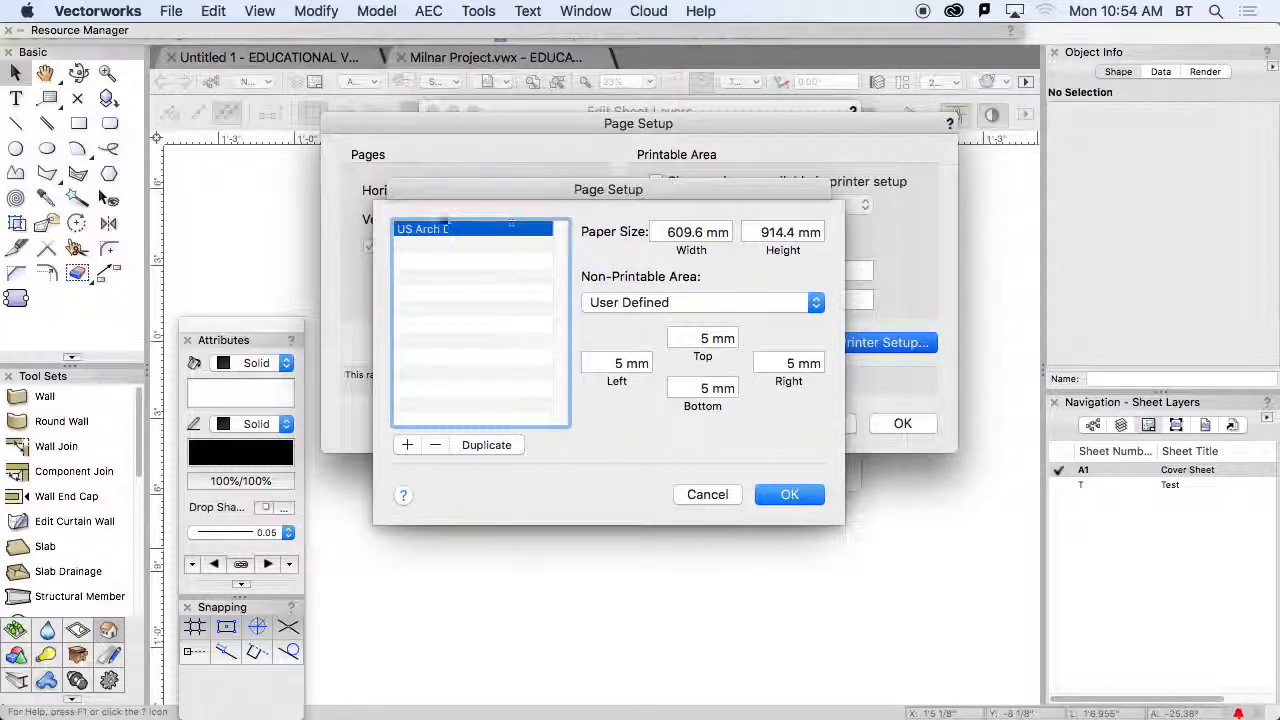
click(435, 445)
click(722, 497)
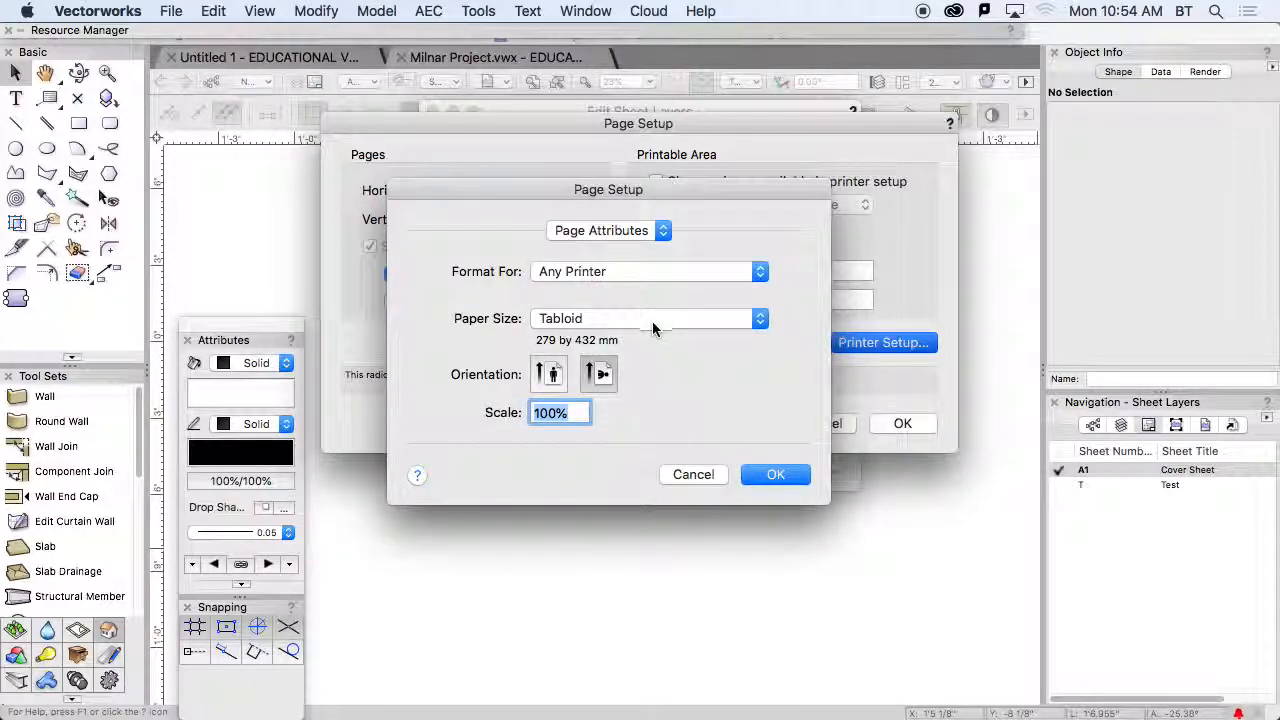
click(652, 322)
click(652, 322)
click(595, 320)
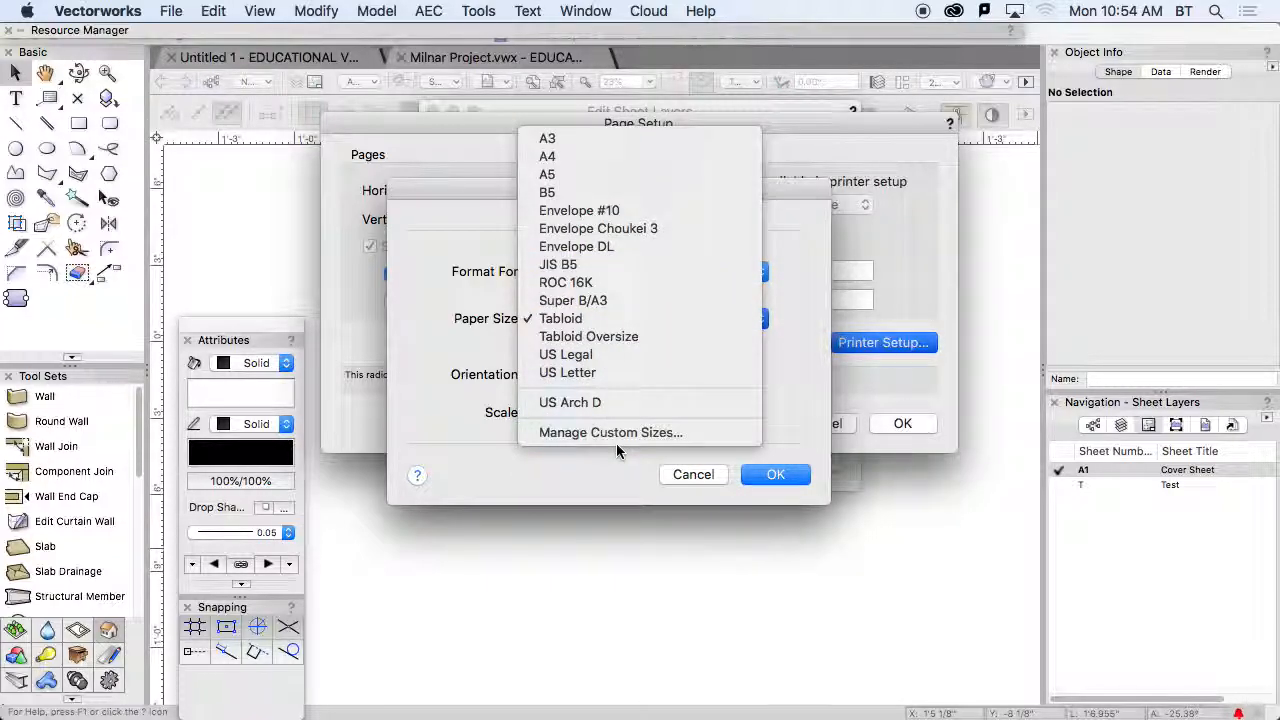
click(689, 477)
click(689, 475)
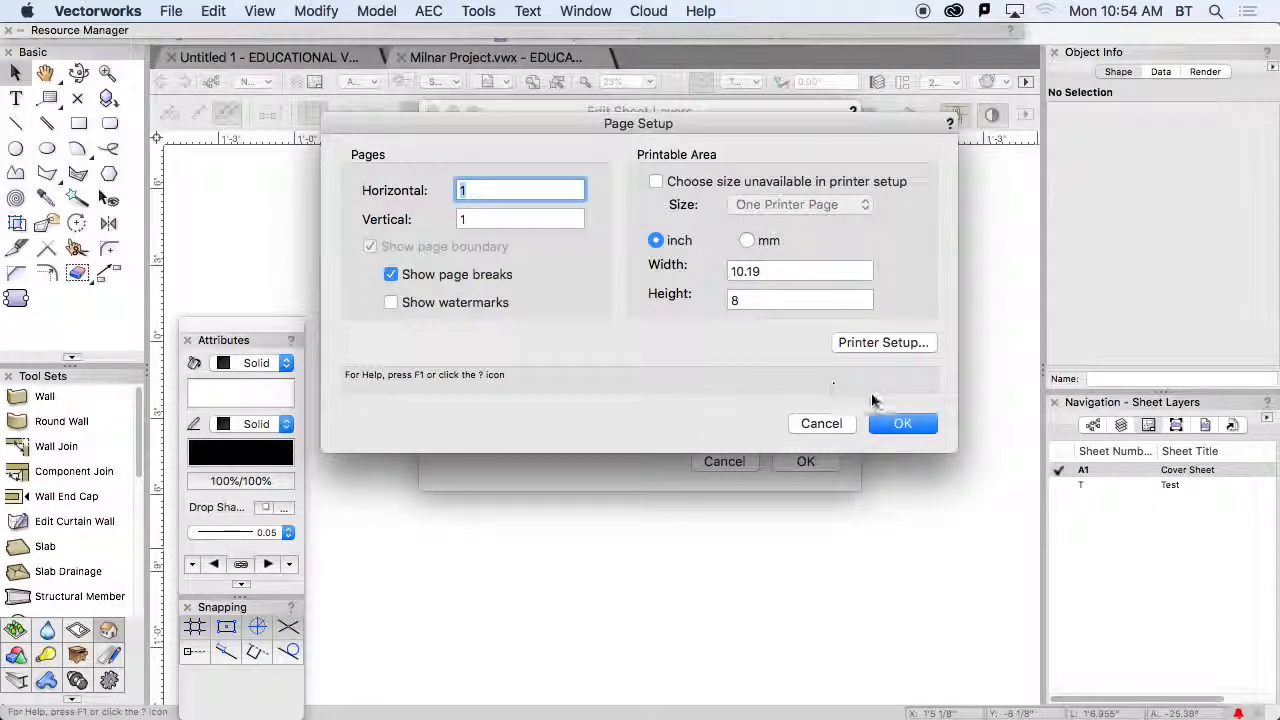
- Delete the existing US Arch D entry from the printer setup's custom paper sizes and save the list
click(880, 341)
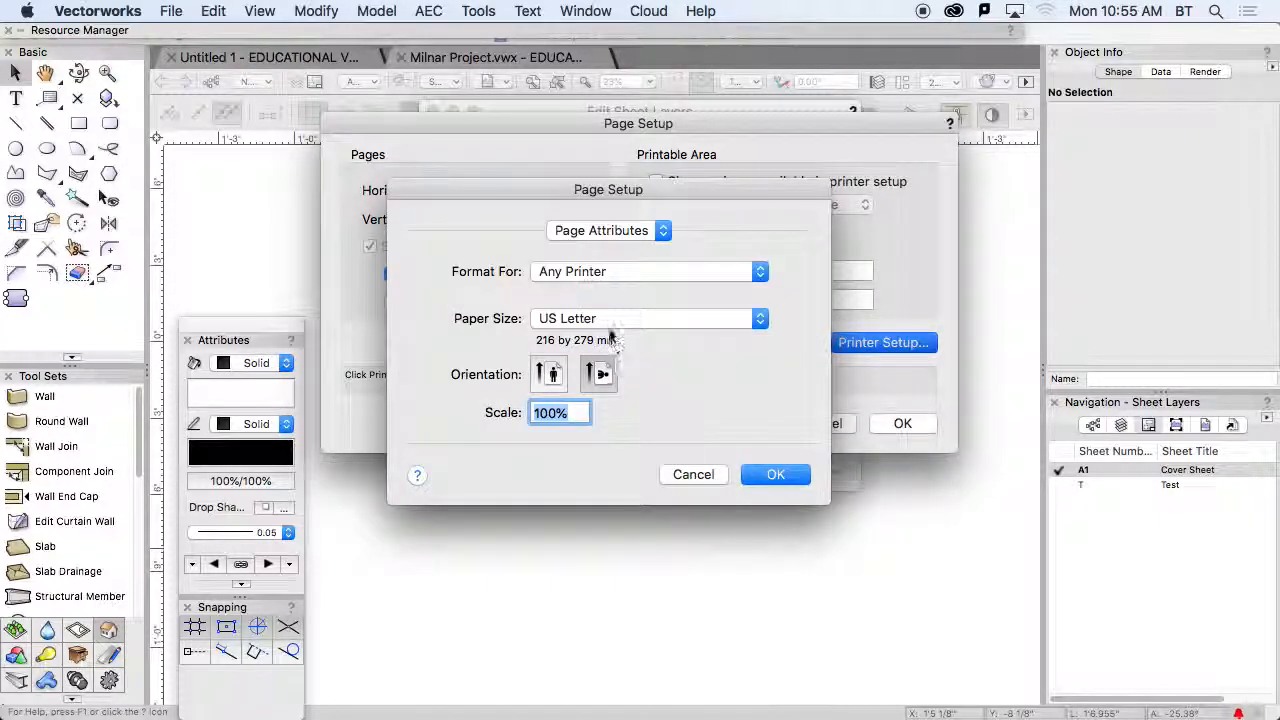
click(608, 320)
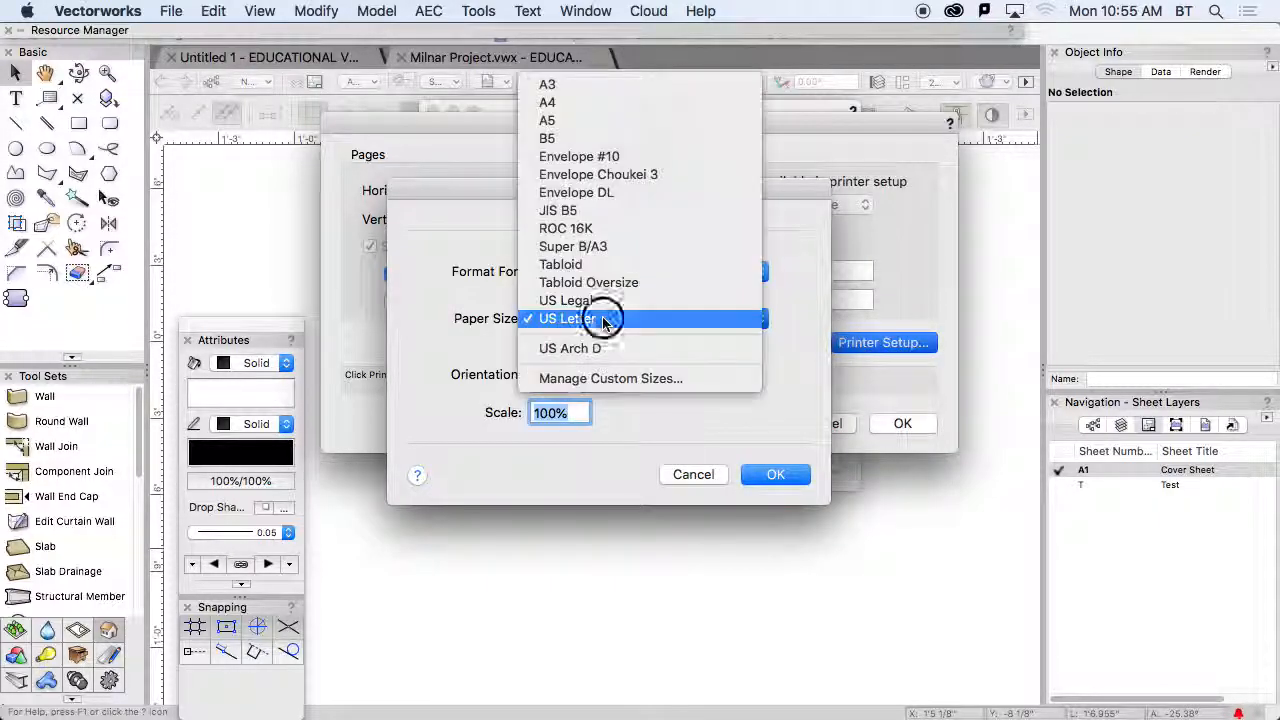
click(645, 379)
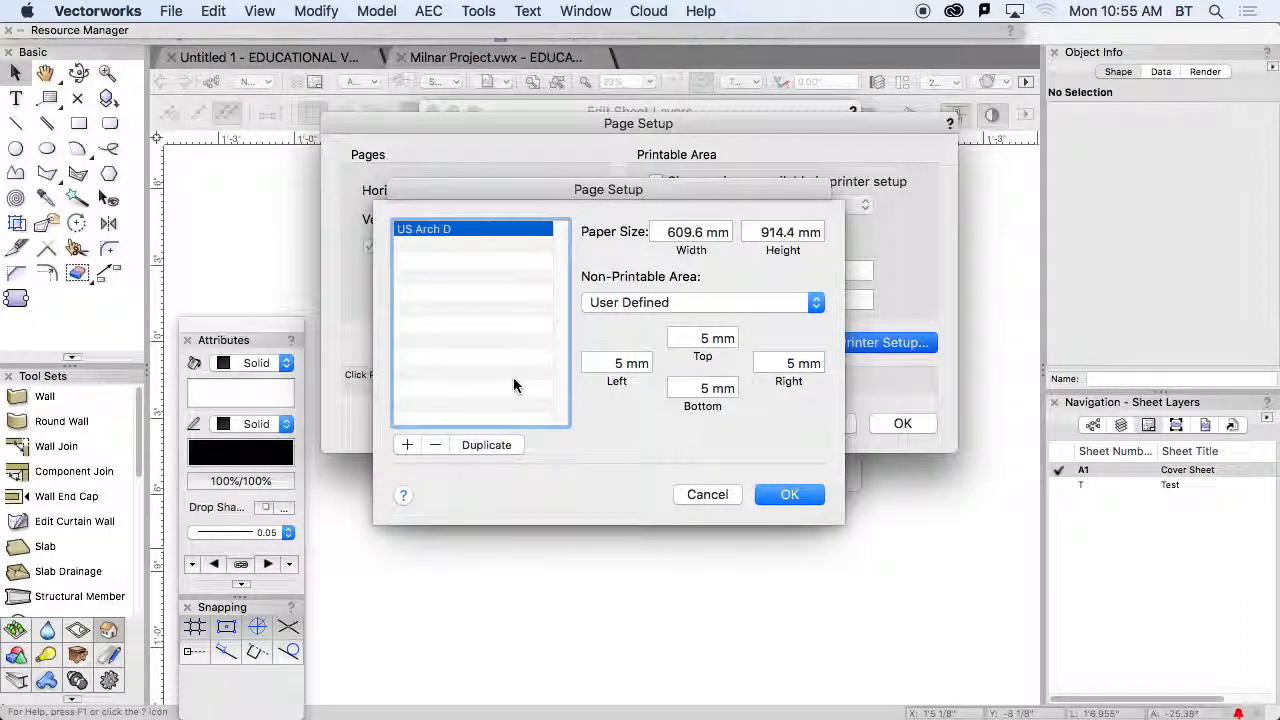
click(440, 447)
click(790, 494)
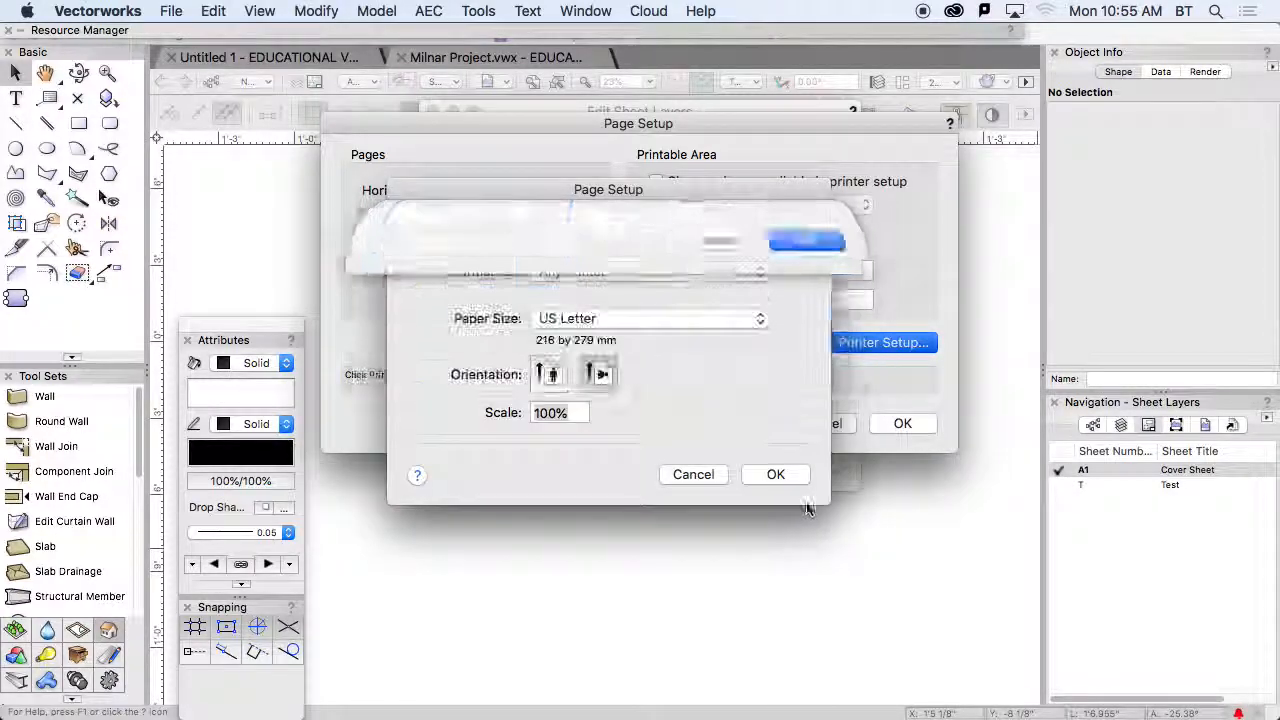
- Set the printer paper size to Tabloid
click(636, 320)
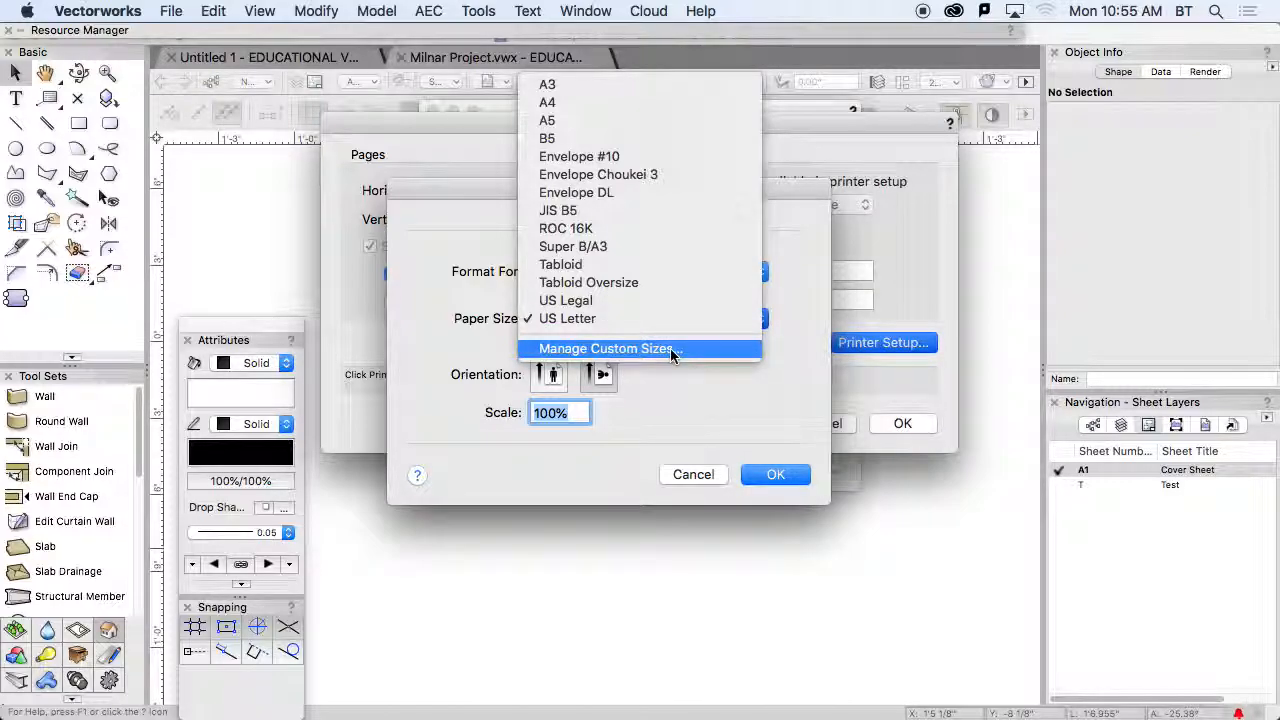
click(634, 322)
click(634, 322)
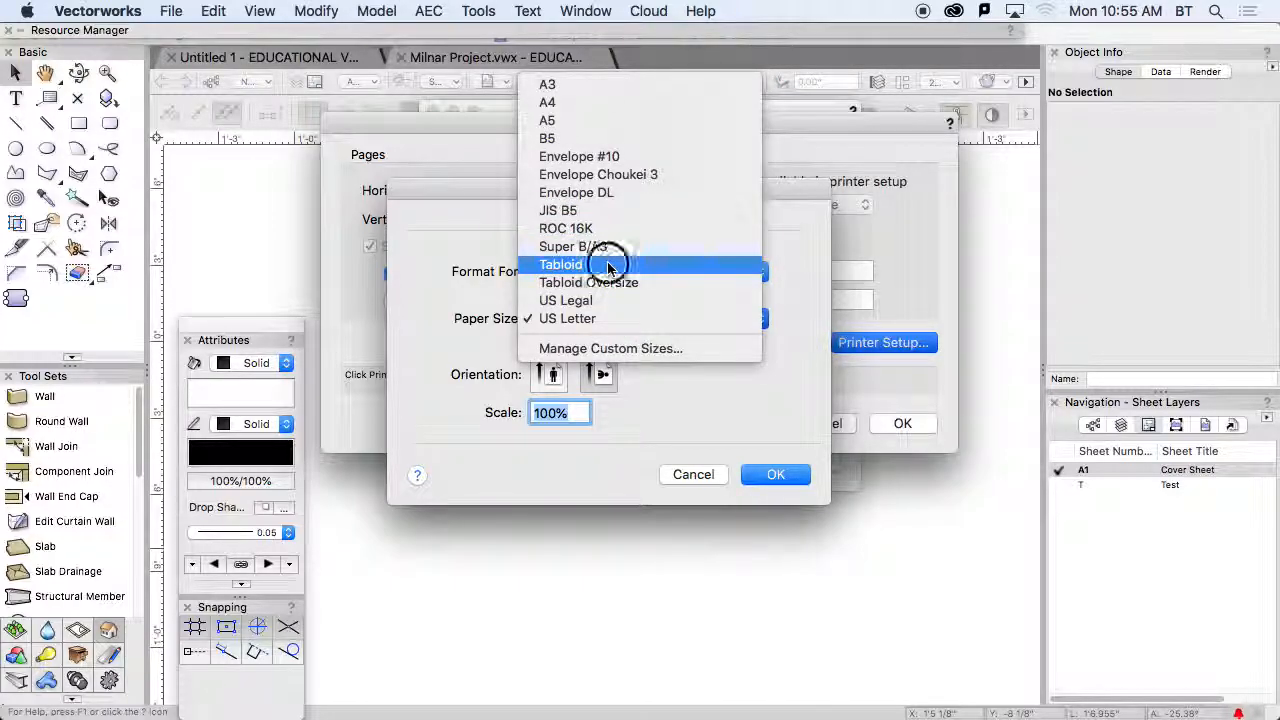
click(610, 261)
- Add a new custom paper size and name it "US Arch D"
click(640, 320)
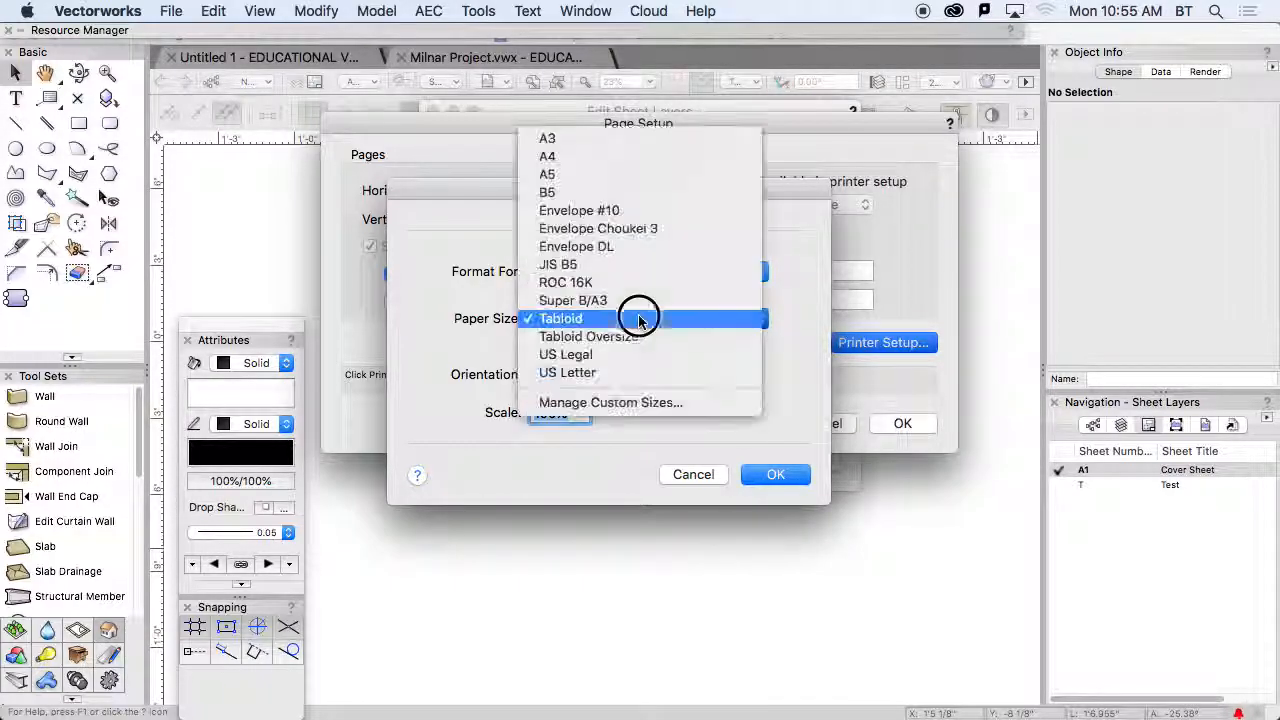
click(657, 405)
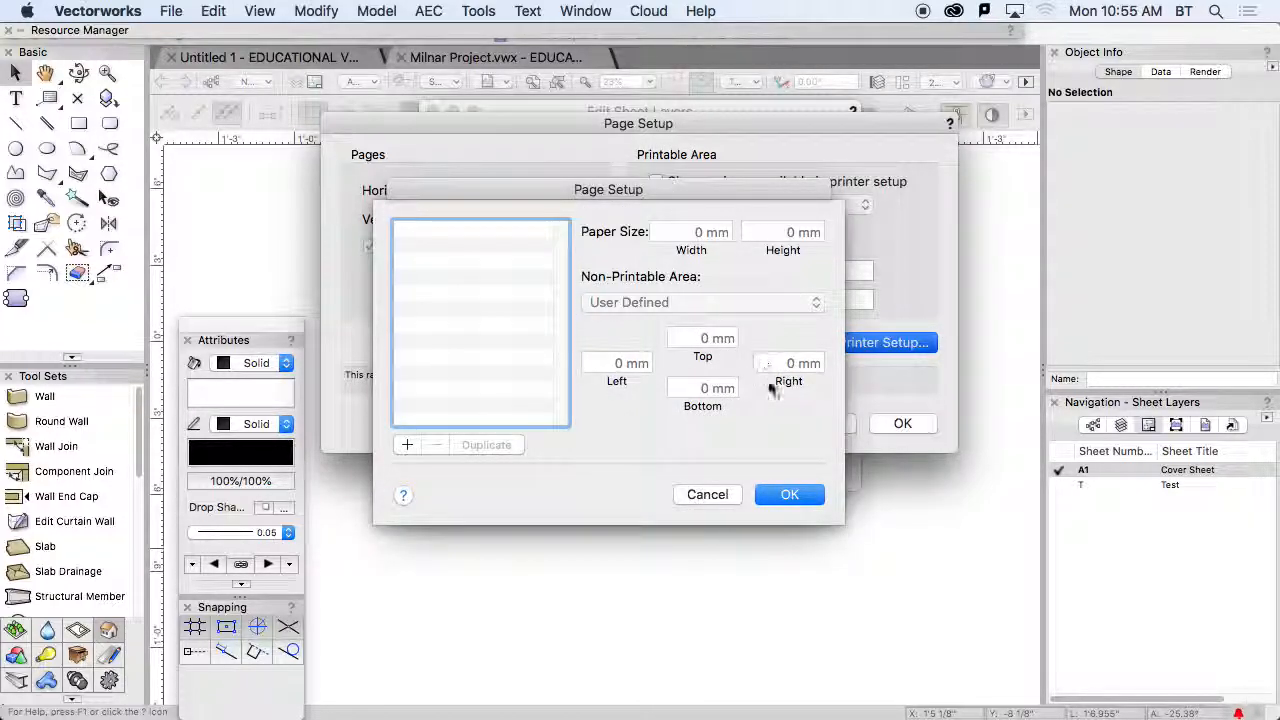
click(408, 446)
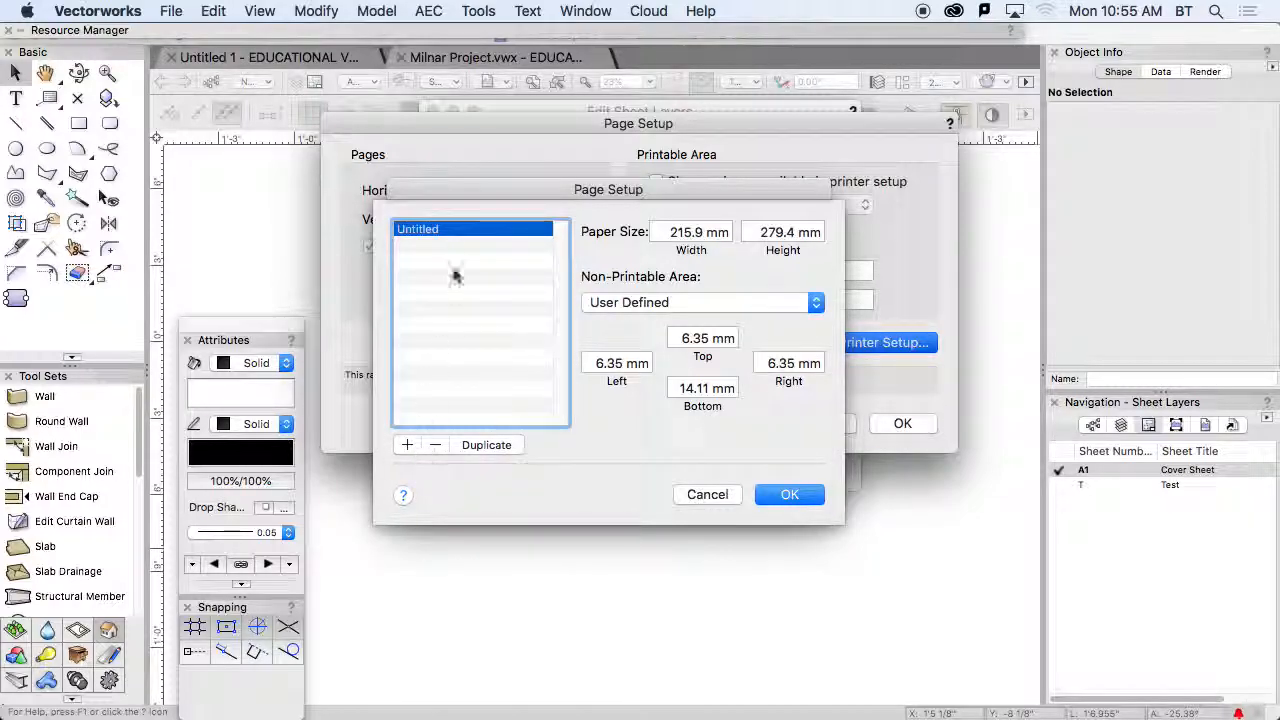
double_click(425, 229)
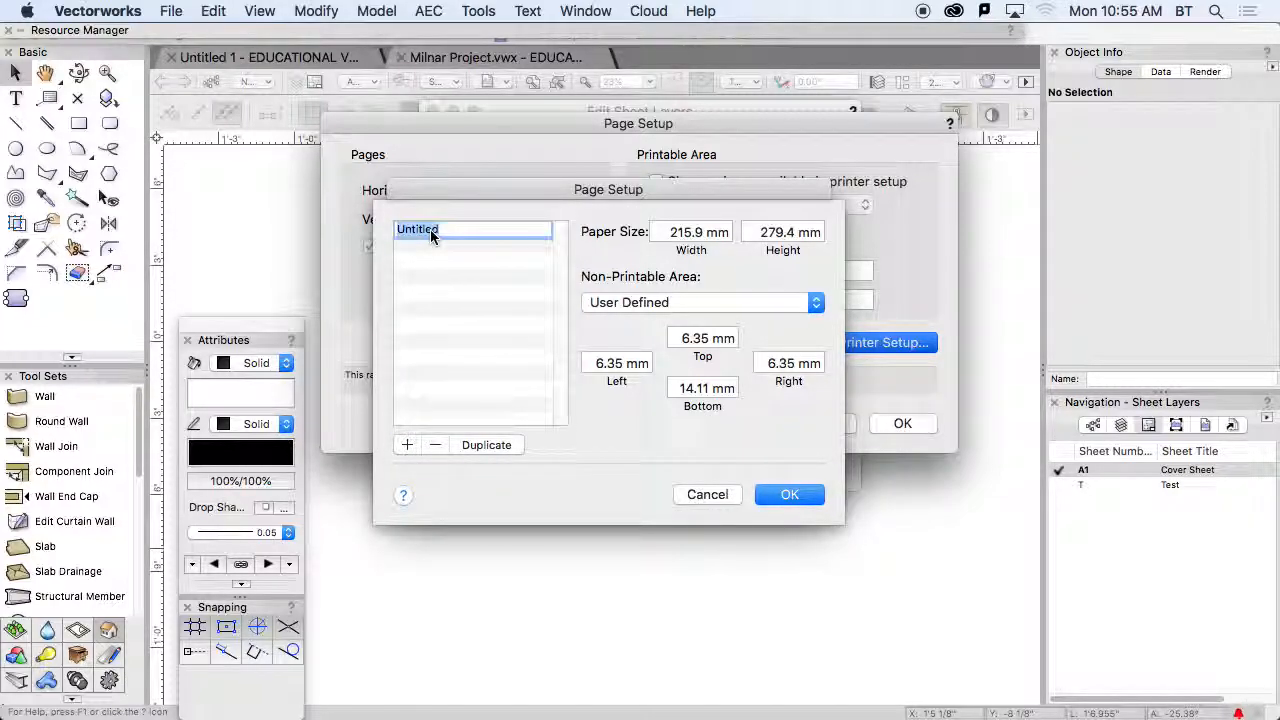
text(US)
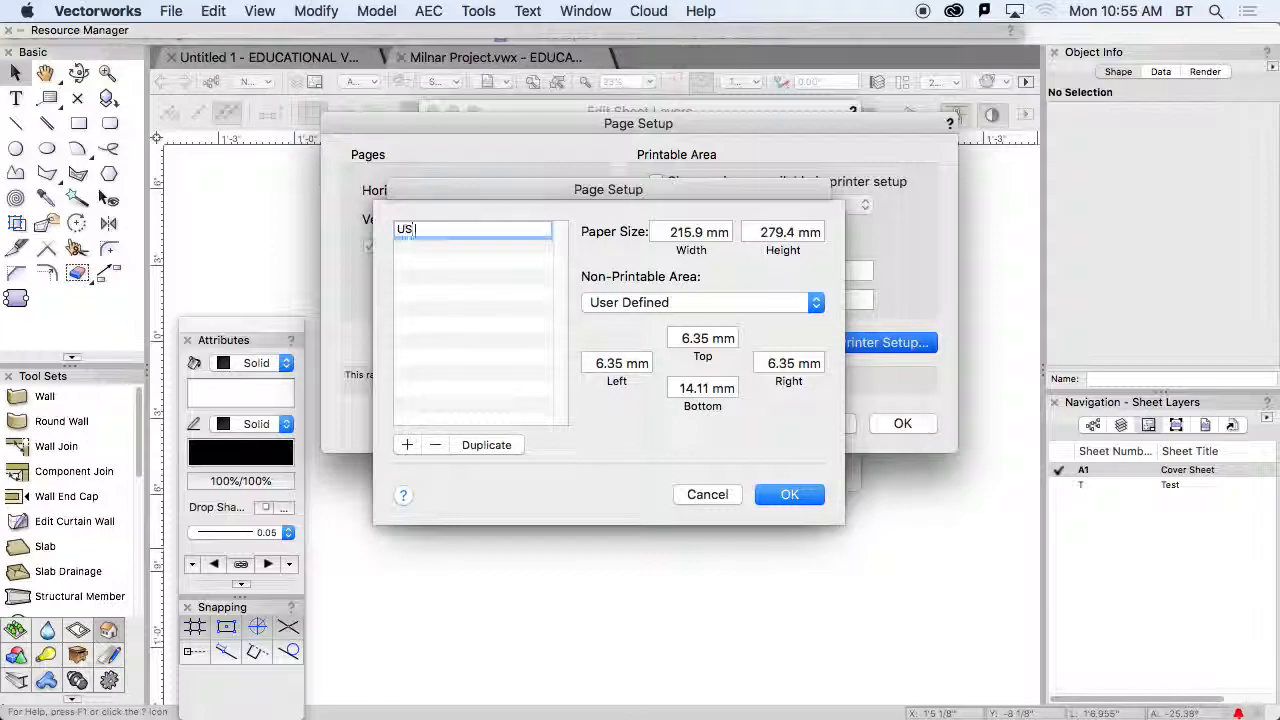
text( Arch D)
- Switch to Safari and look up the ARCH D paper dimensions in millimetres on the Blueprints Printing page
mouse_move(470, 680)
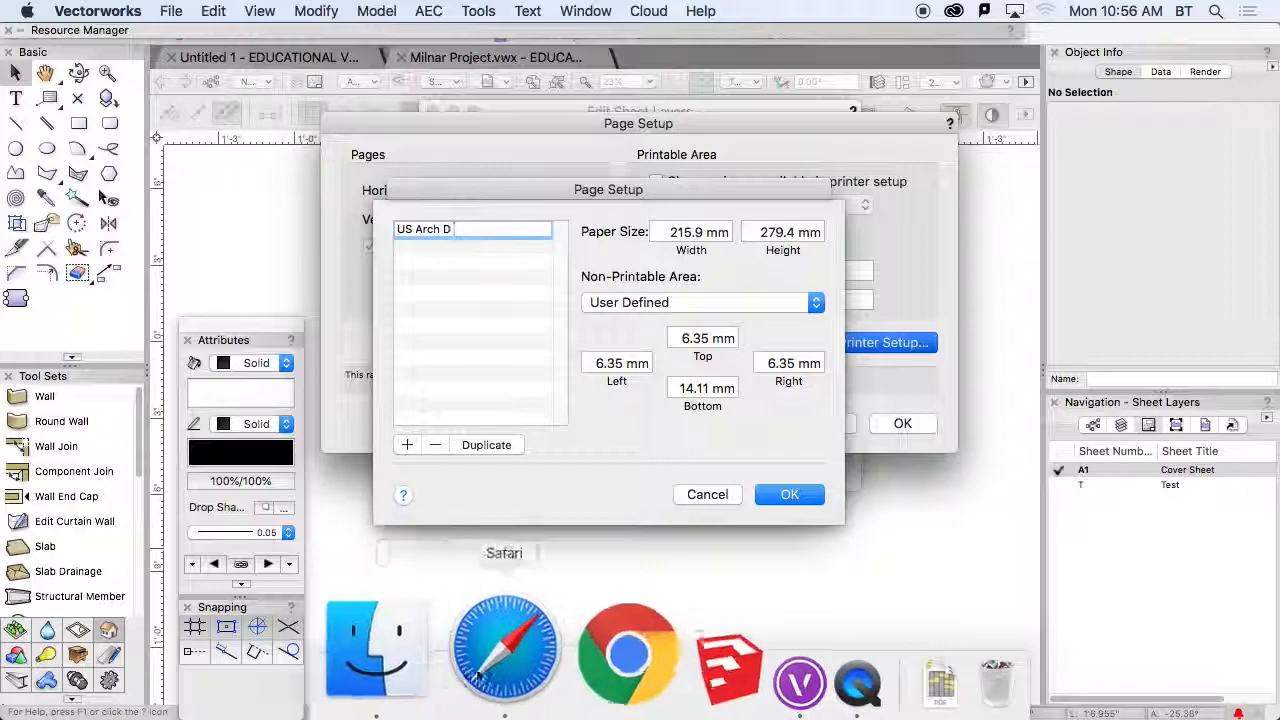
click(512, 655)
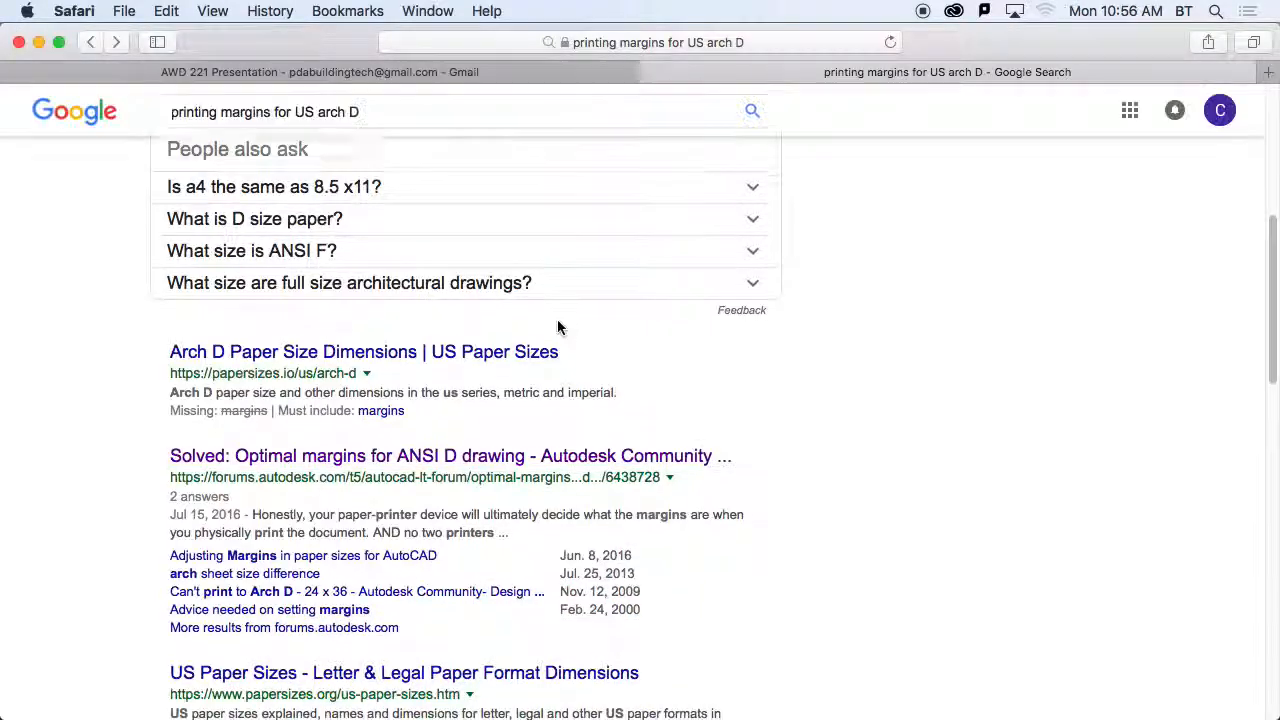
scroll(558, 327, up, 5)
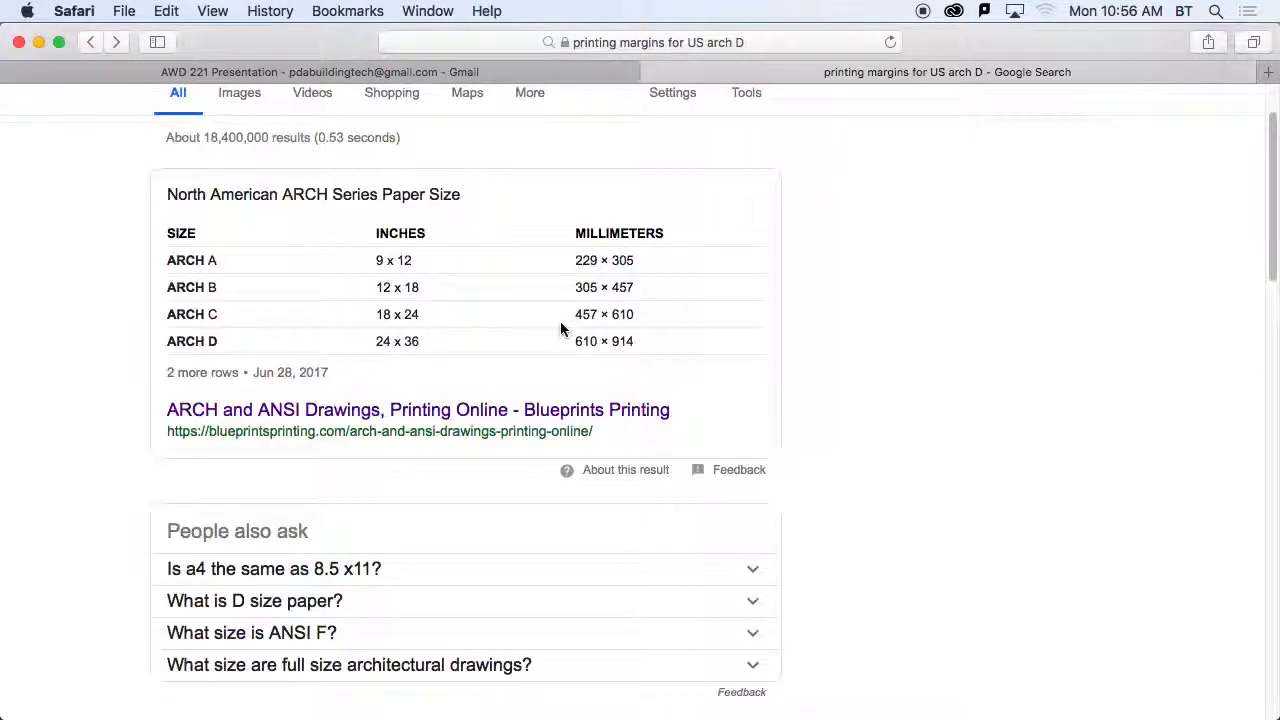
scroll(560, 321, up, 2)
click(328, 503)
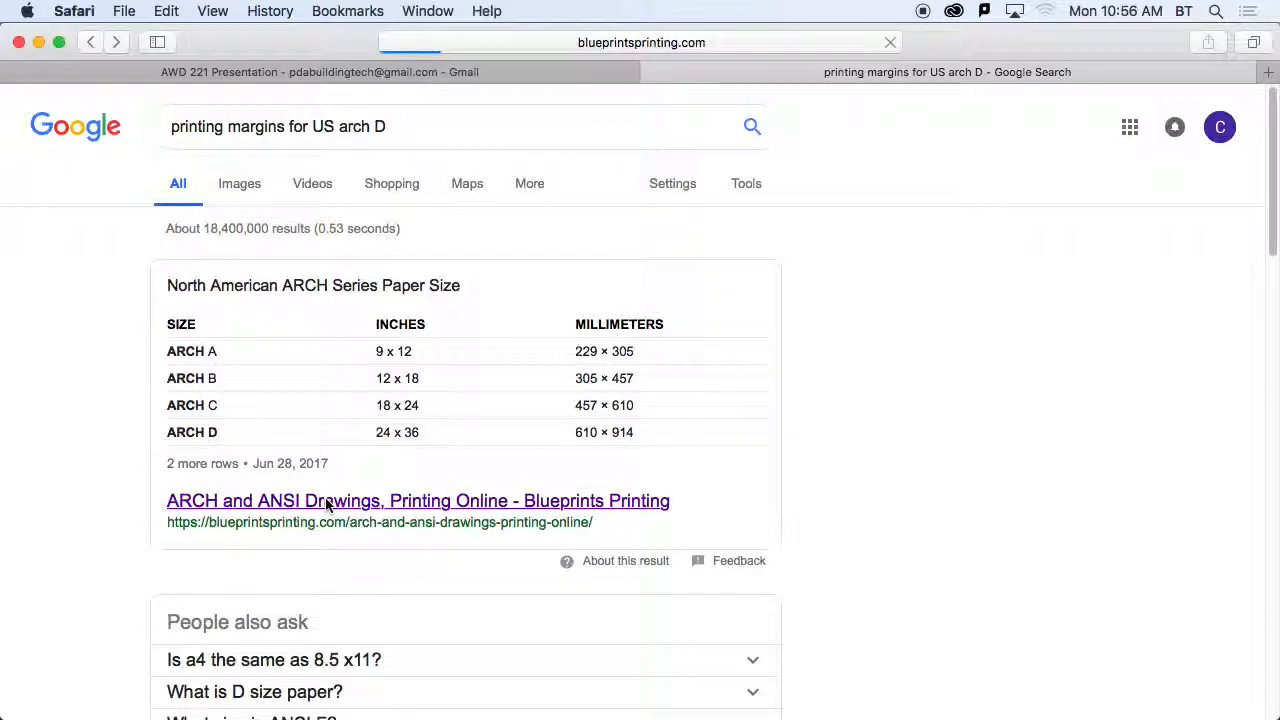
scroll(597, 519, down, 5)
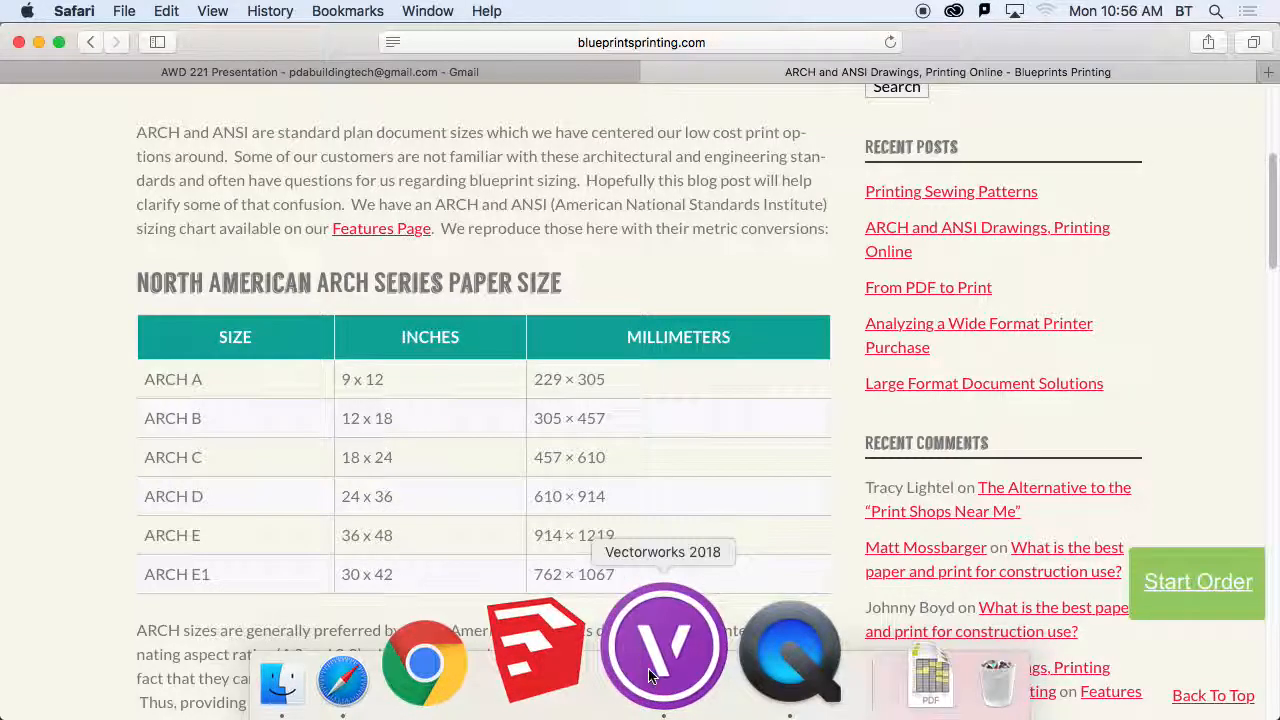
- Switch back to Vectorworks and save the US Arch D custom size with a width of 610 mm and a height of 914 mm
click(648, 668)
double_click(691, 232)
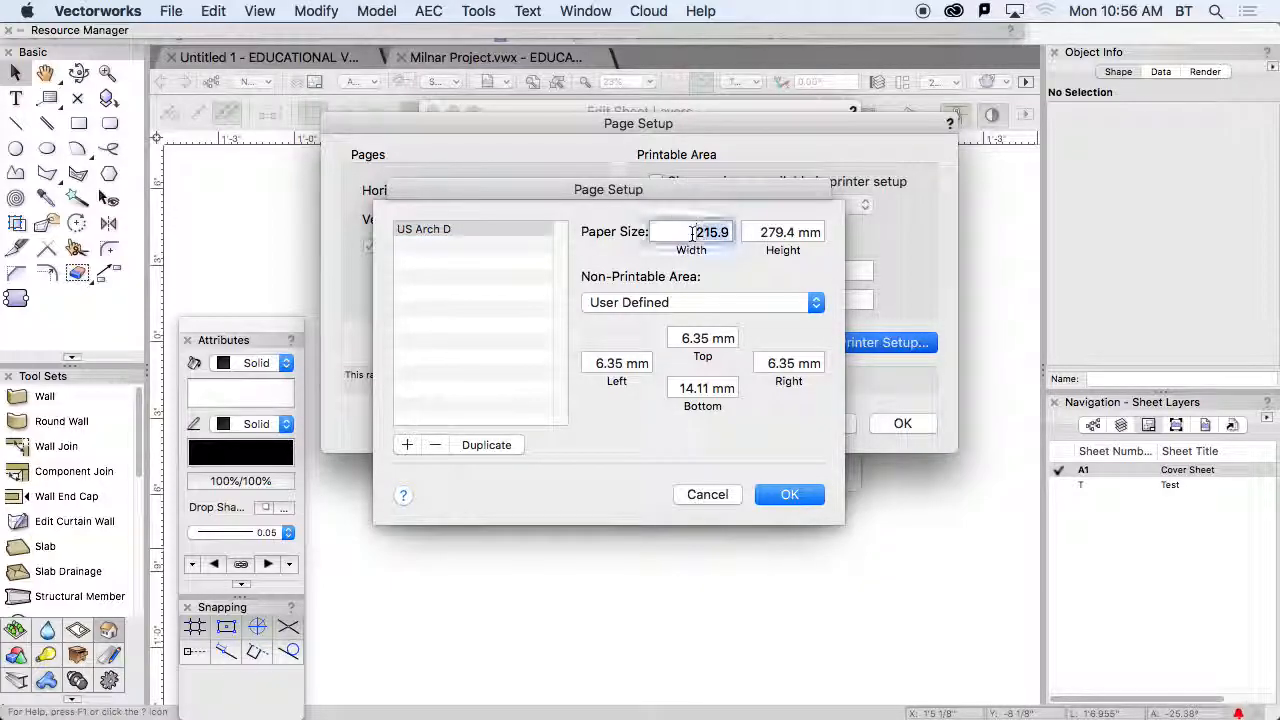
text(610)
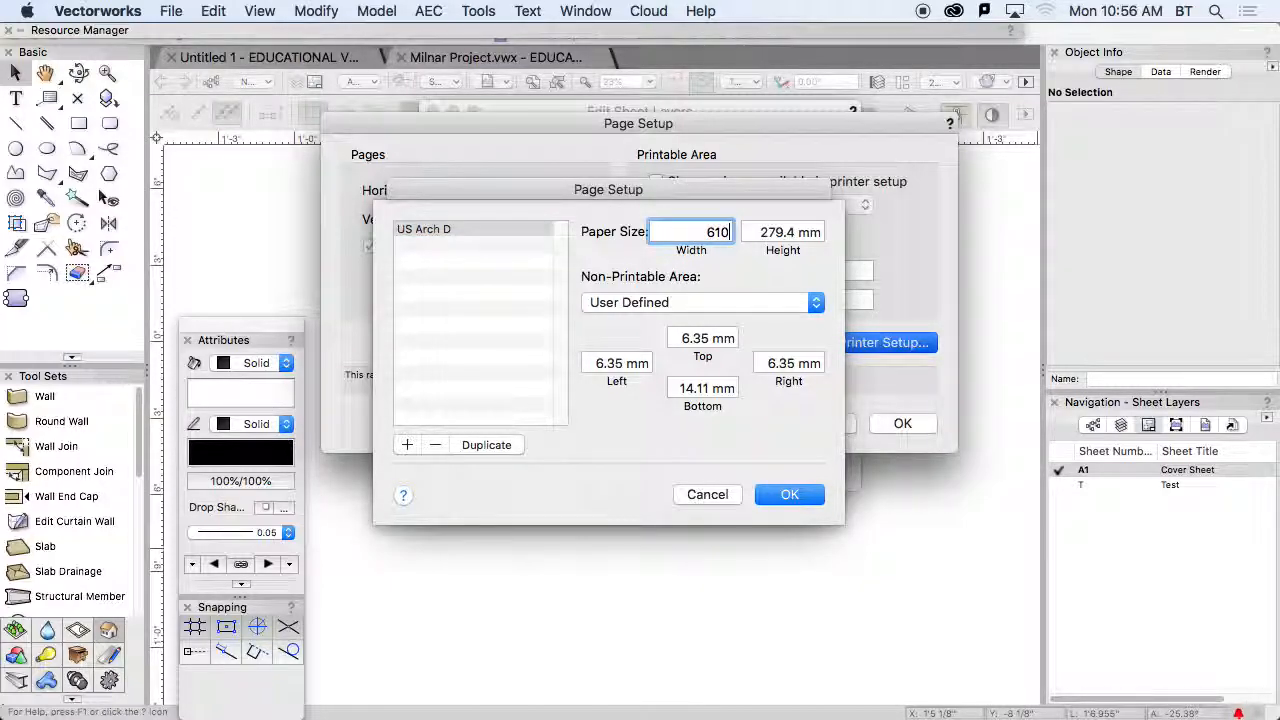
key(Tab)
key(BackSpace)
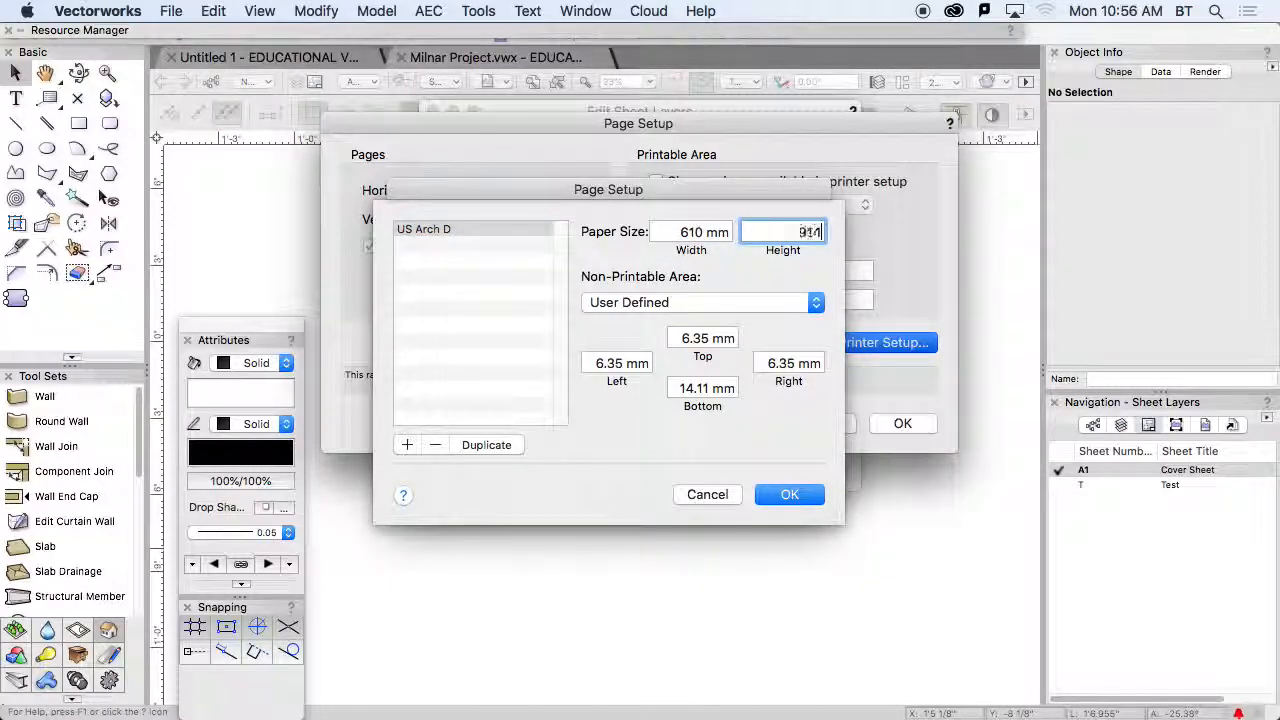
text(914)
double_click(703, 338)
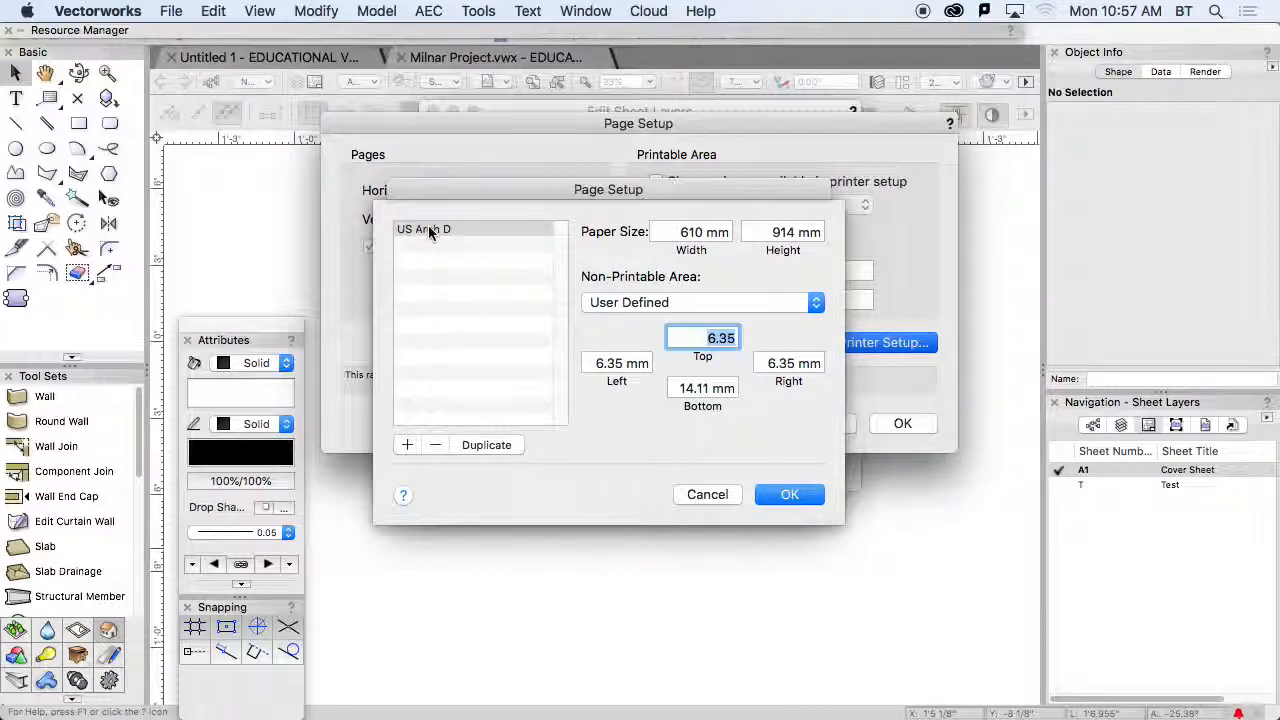
click(790, 494)
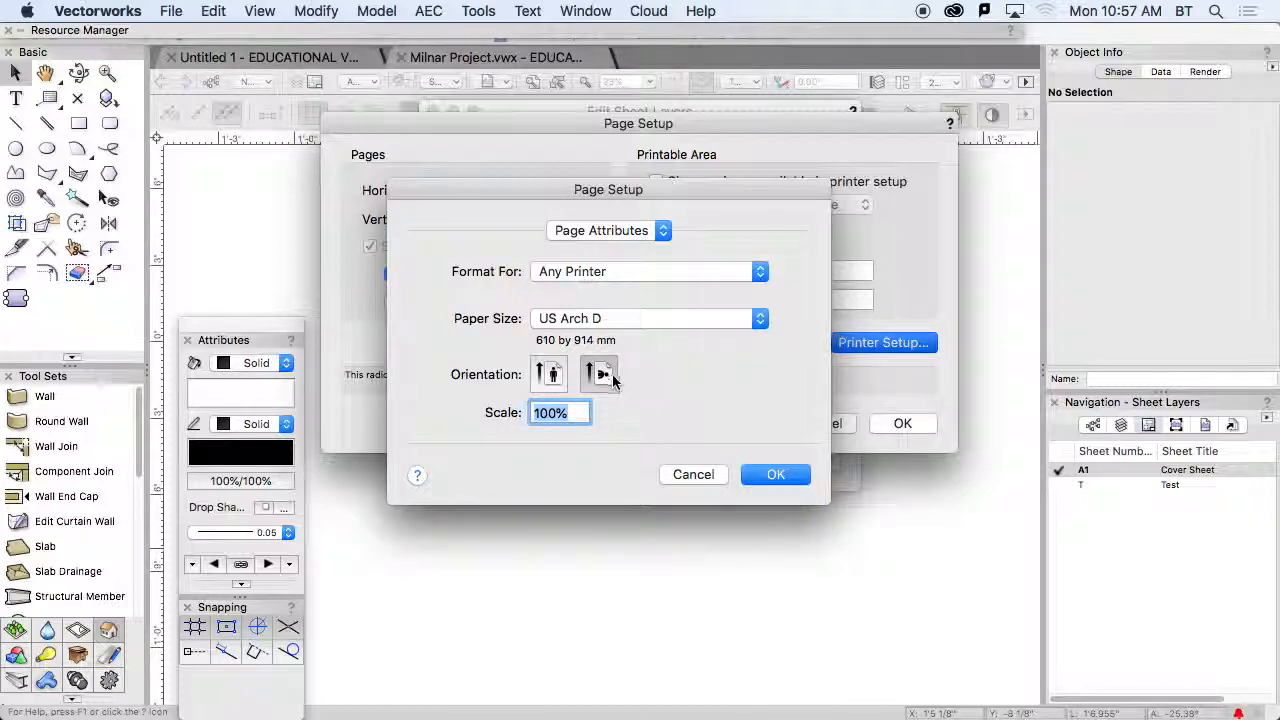
- Apply the US Arch D paper size in landscape orientation to the A1 Cover Sheet layer
click(775, 474)
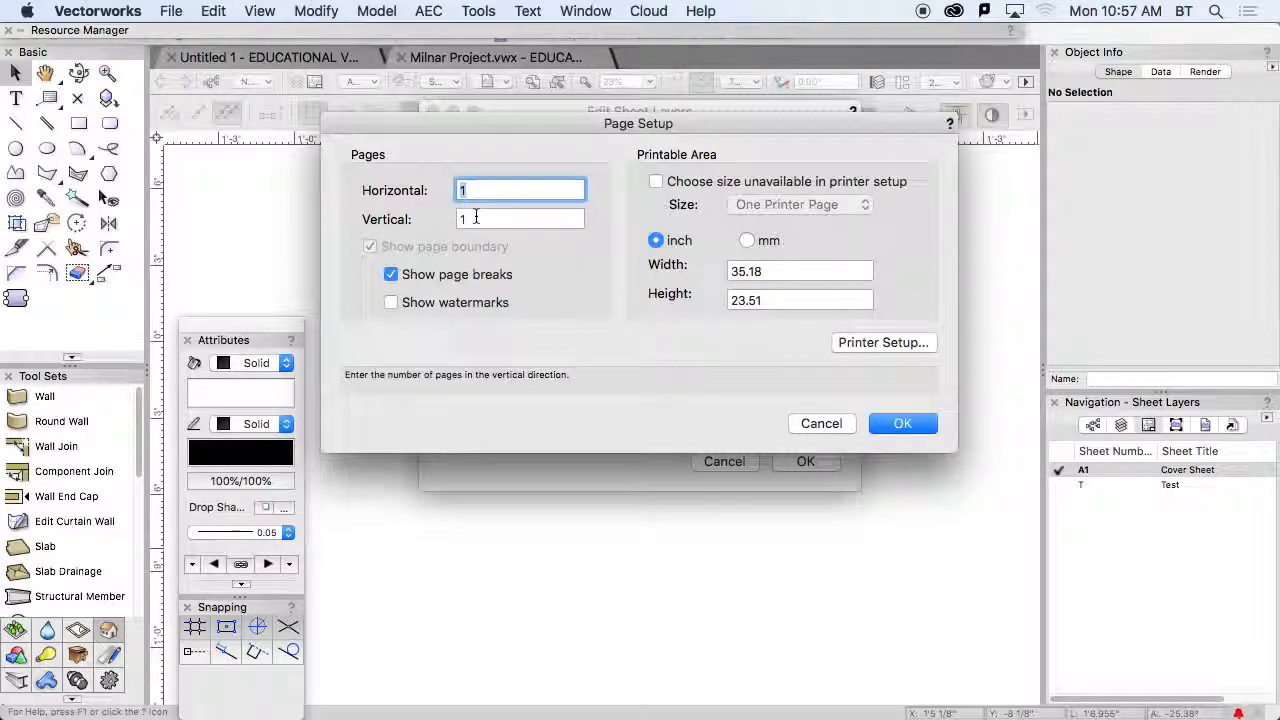
click(900, 424)
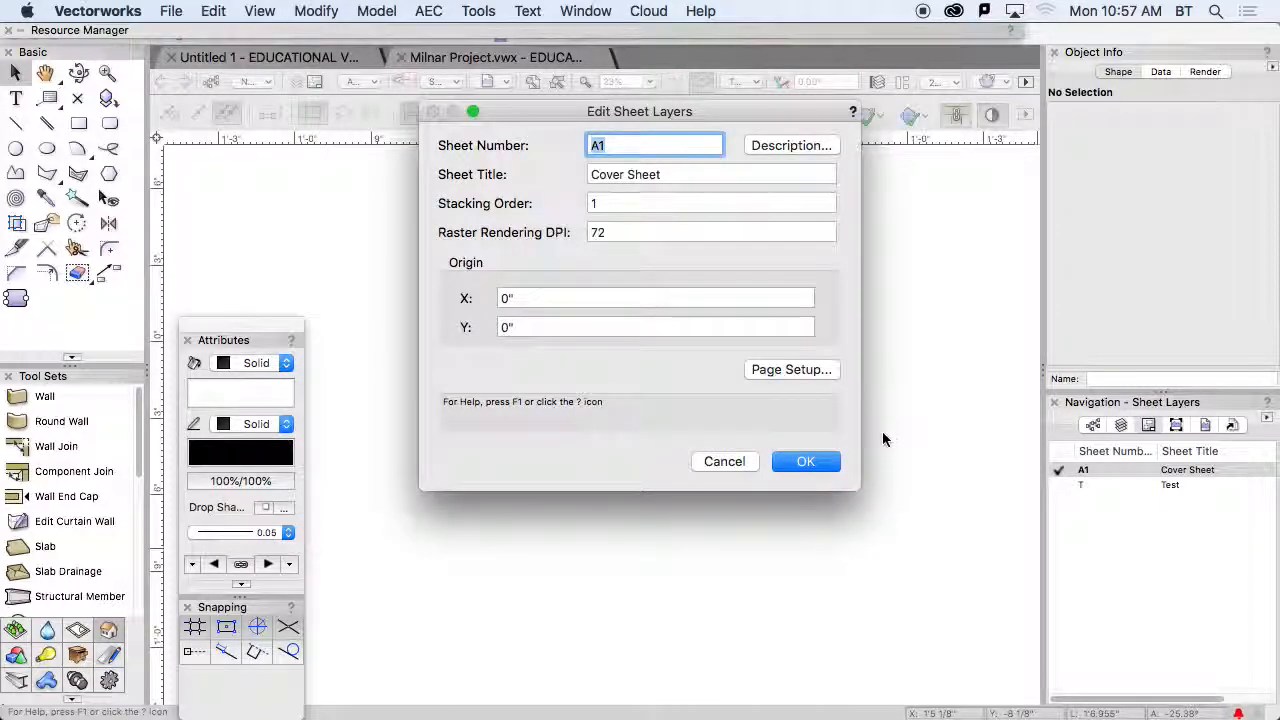
click(808, 463)
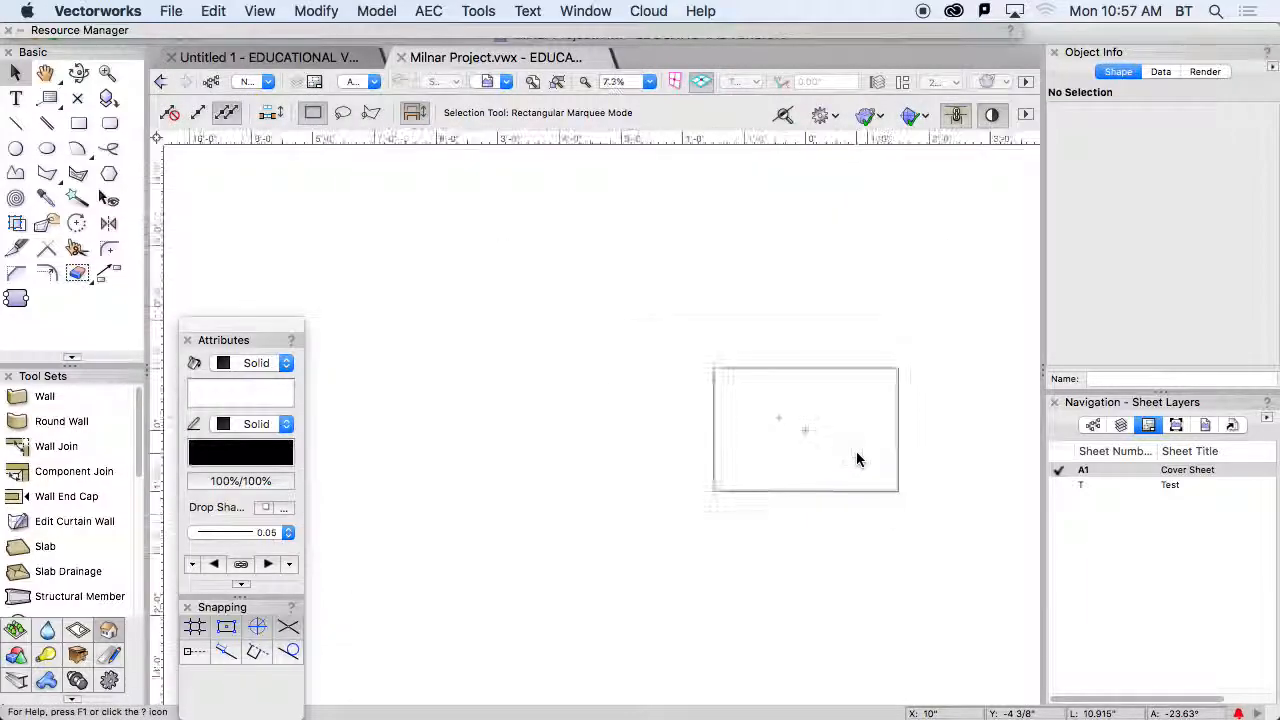